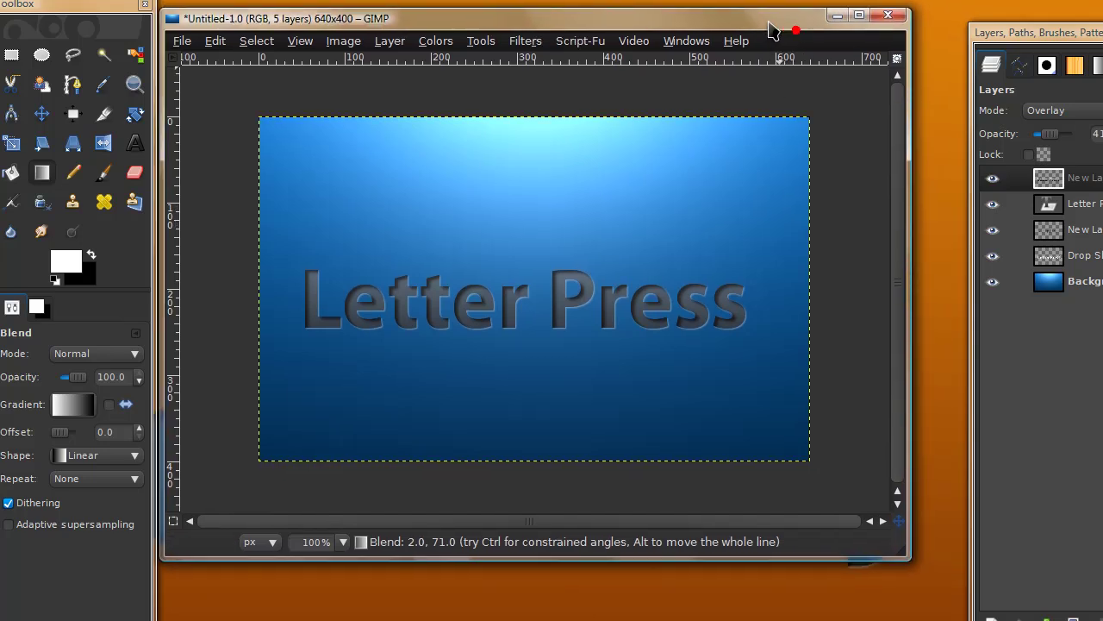
Create a new 640×400 black image and place its window beside the Letter Press example
drag(1006, 37, 941, 17)
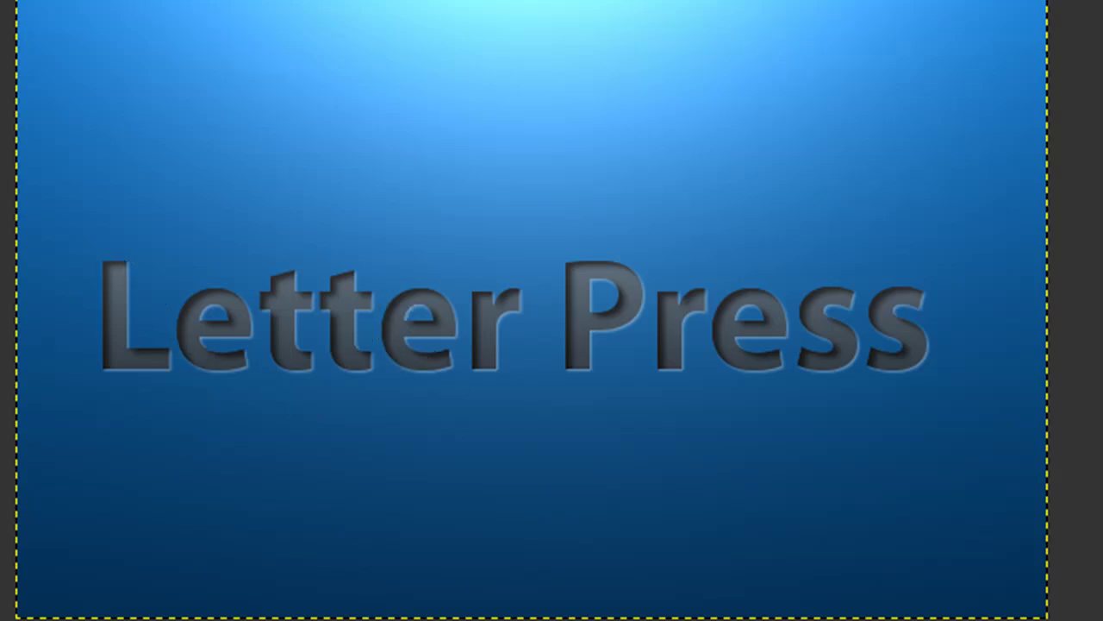
click(184, 36)
click(207, 56)
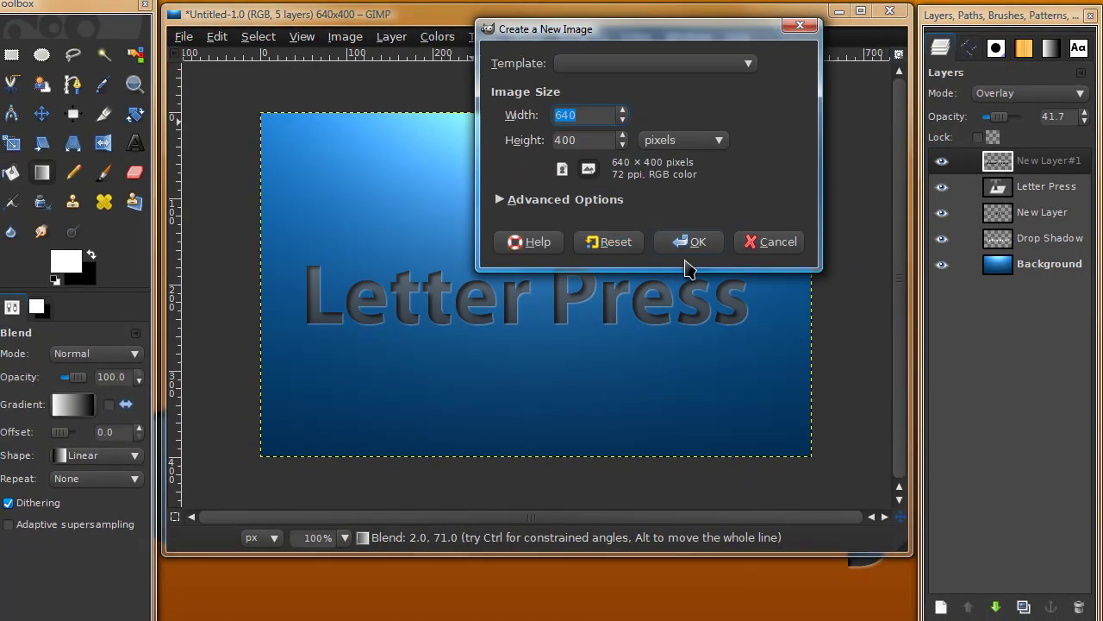
click(687, 243)
click(839, 12)
drag(516, 132, 678, 34)
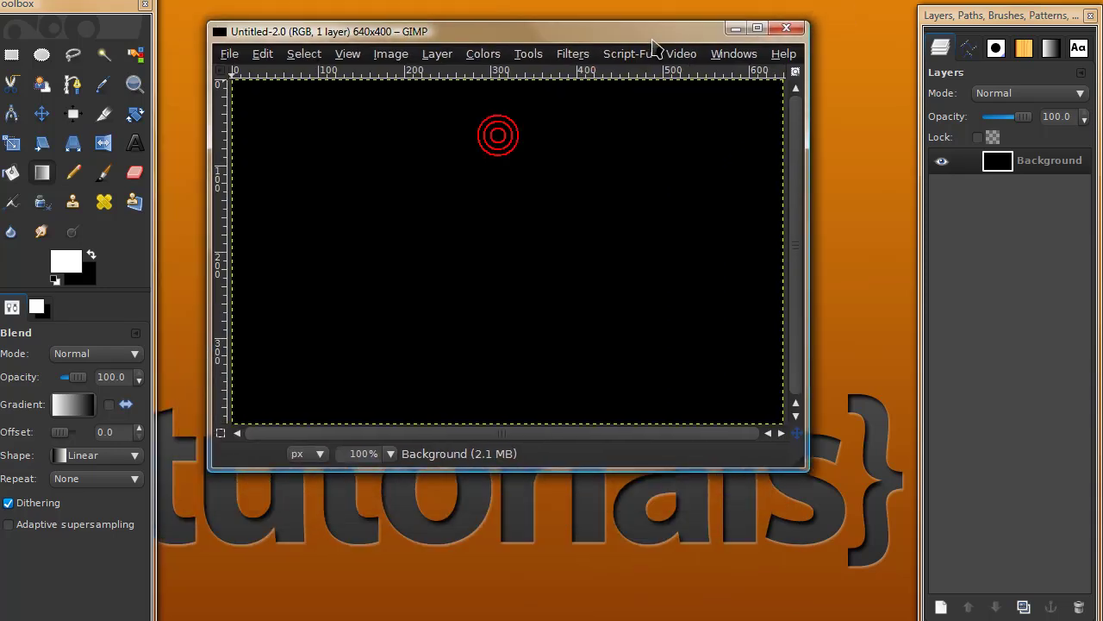
Fill the canvas with the Blue Blend gradient preset and make the image window taller
click(73, 404)
click(115, 567)
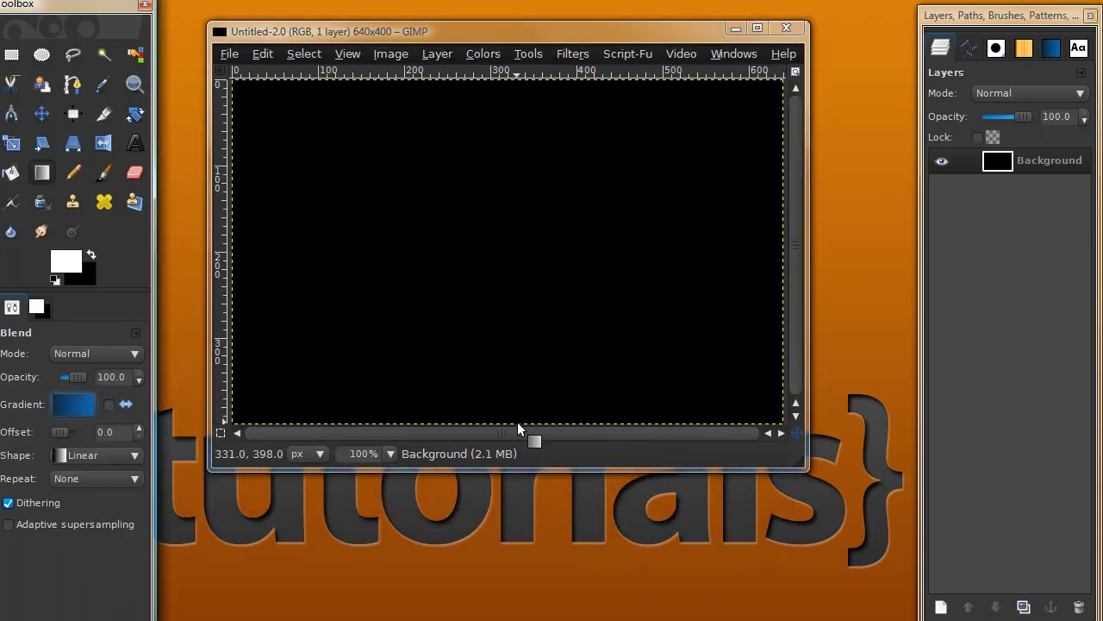
drag(517, 422, 513, 78)
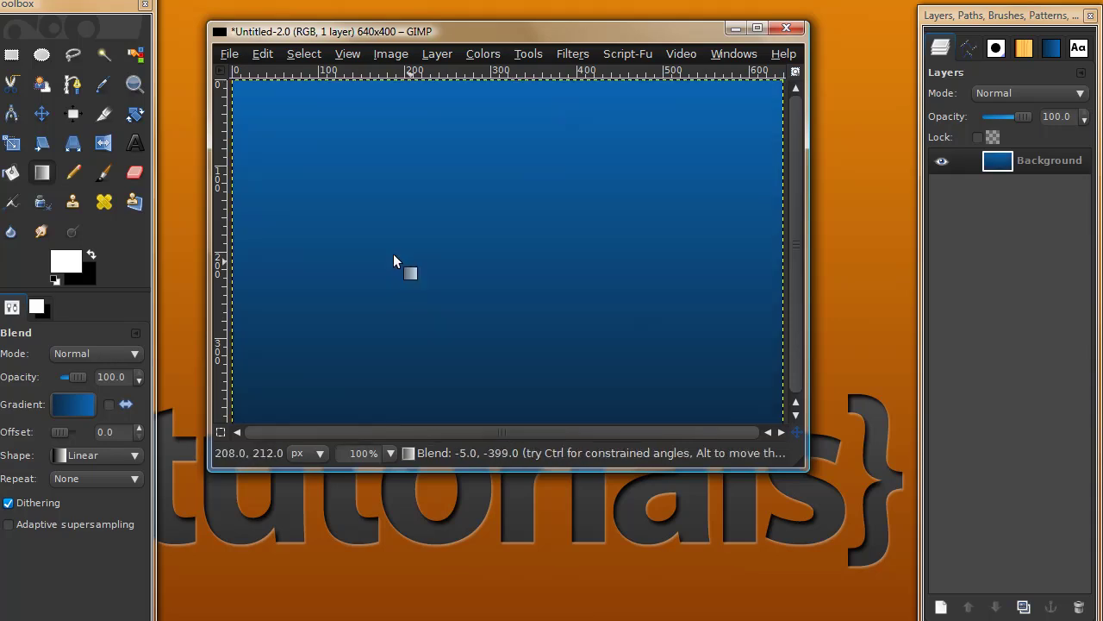
drag(610, 470, 612, 561)
Redraw an FG to BG gradient from blue to dark blue, top to bottom
click(70, 405)
click(96, 491)
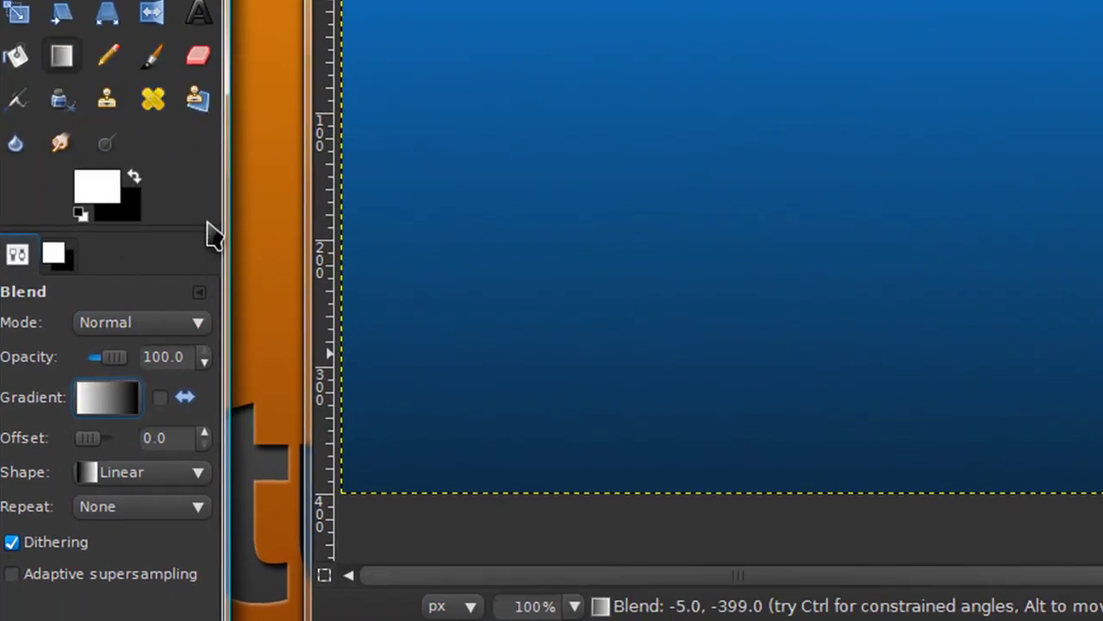
click(88, 183)
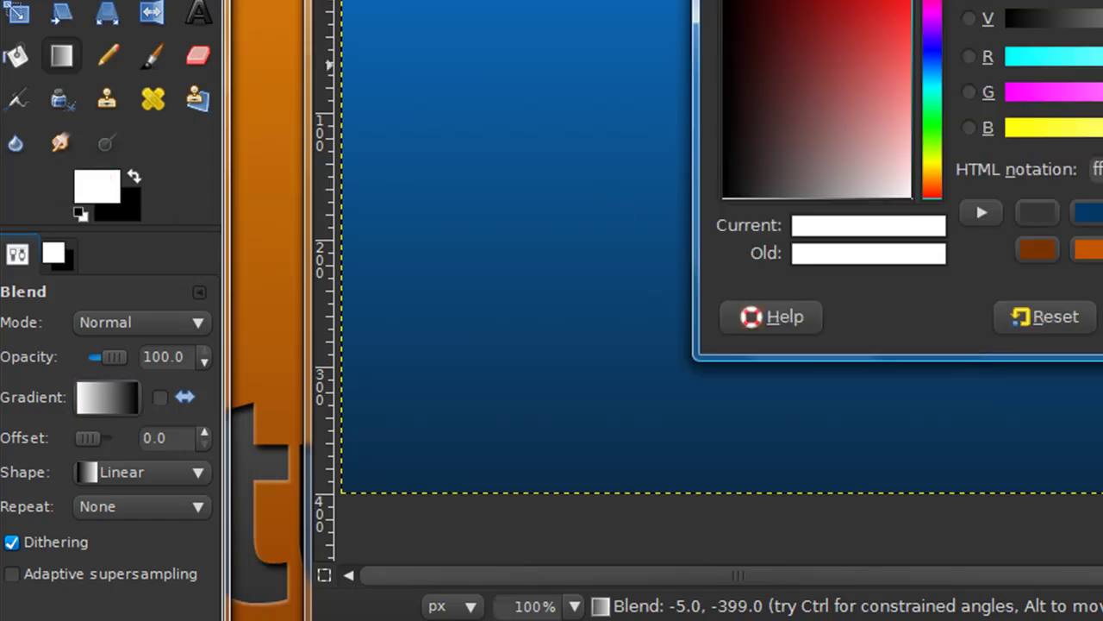
click(1086, 214)
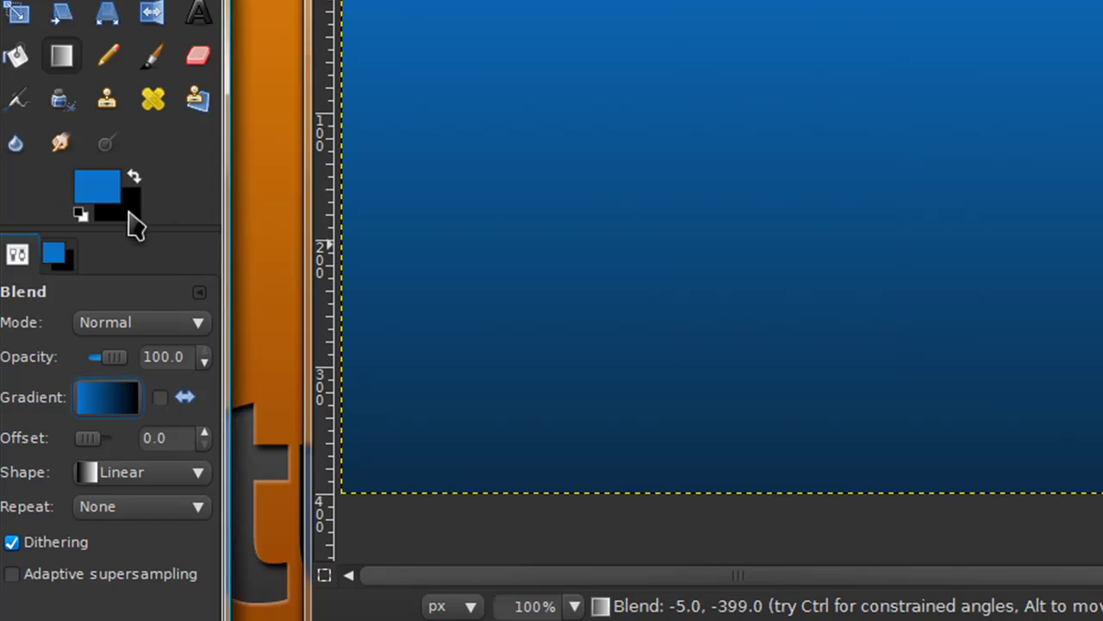
click(125, 208)
key(Return)
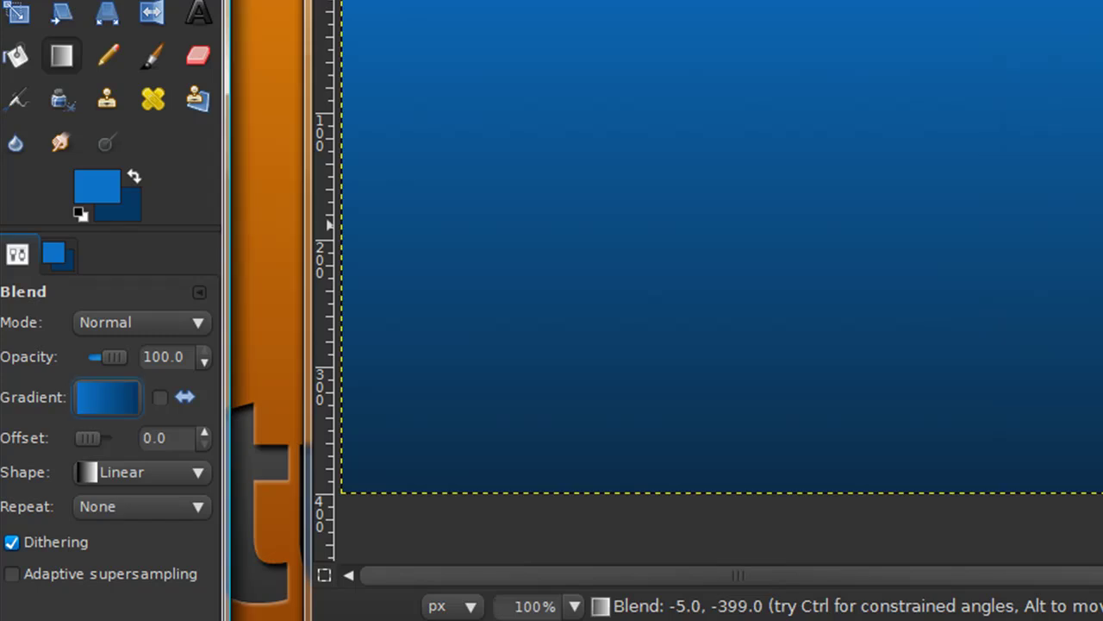
drag(614, 2, 626, 495)
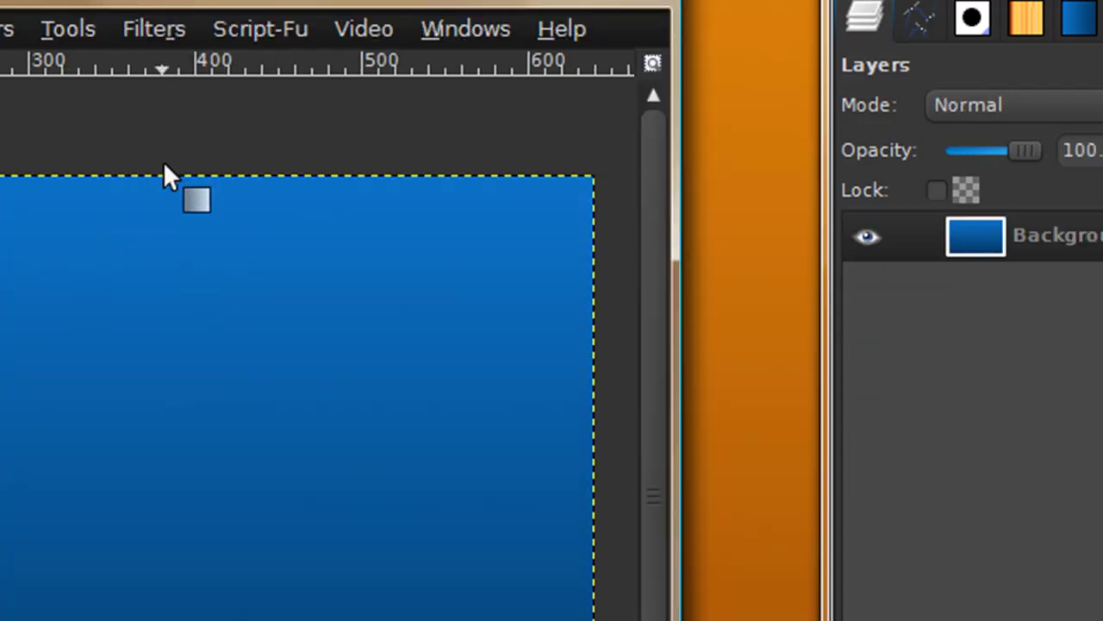
Redraw the gradient downward, then apply Lighting Effects for a pale glow at top centre
drag(163, 176, 162, 616)
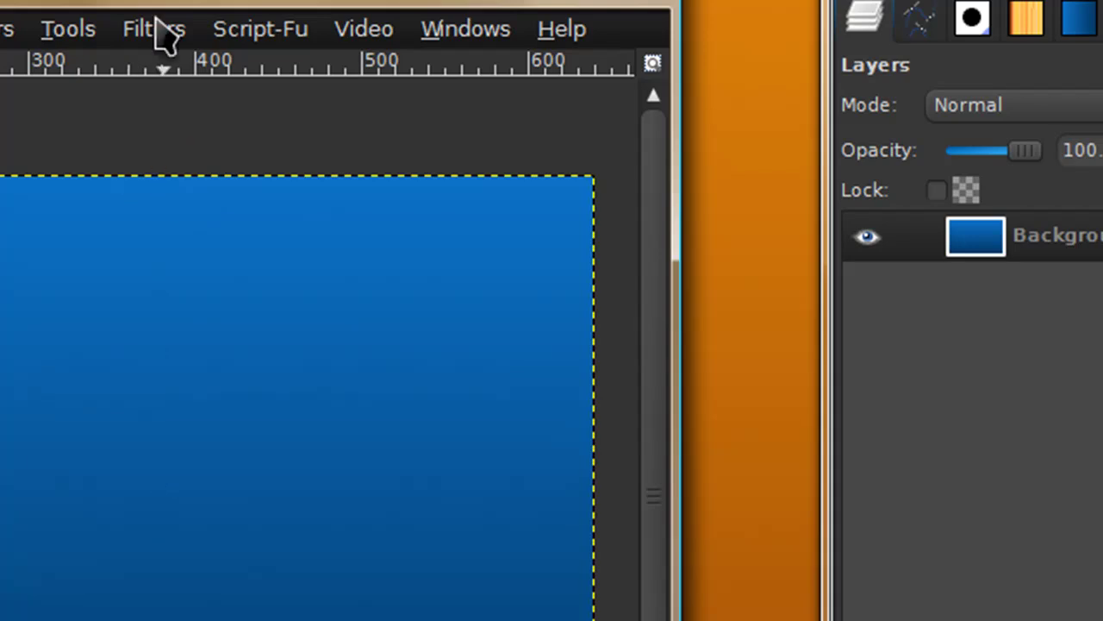
click(121, 29)
mouse_move(123, 302)
mouse_move(197, 327)
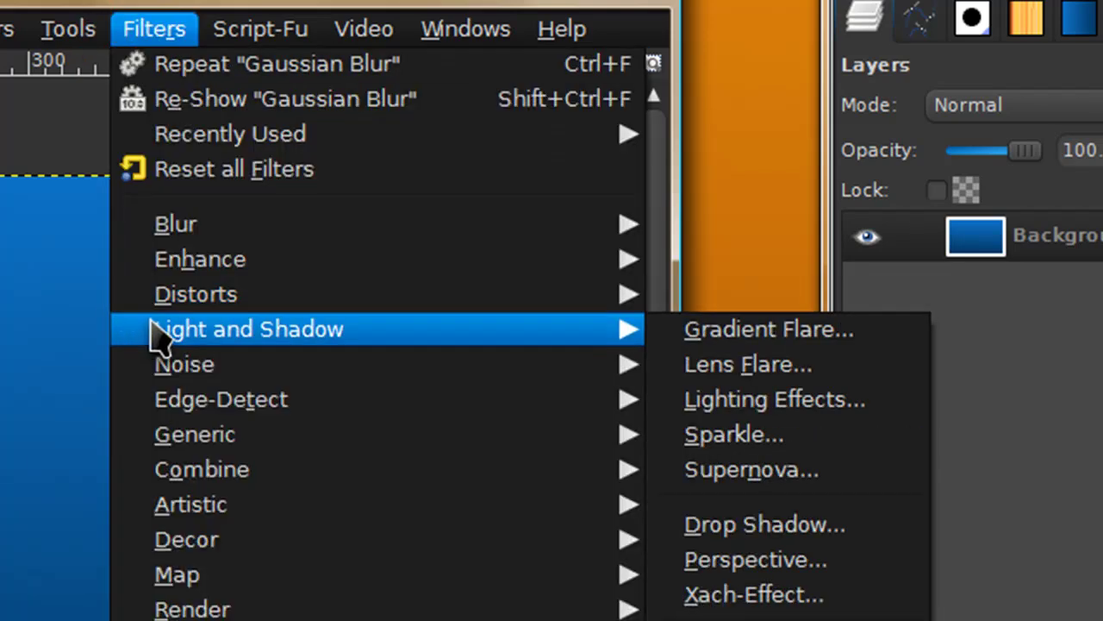
click(738, 417)
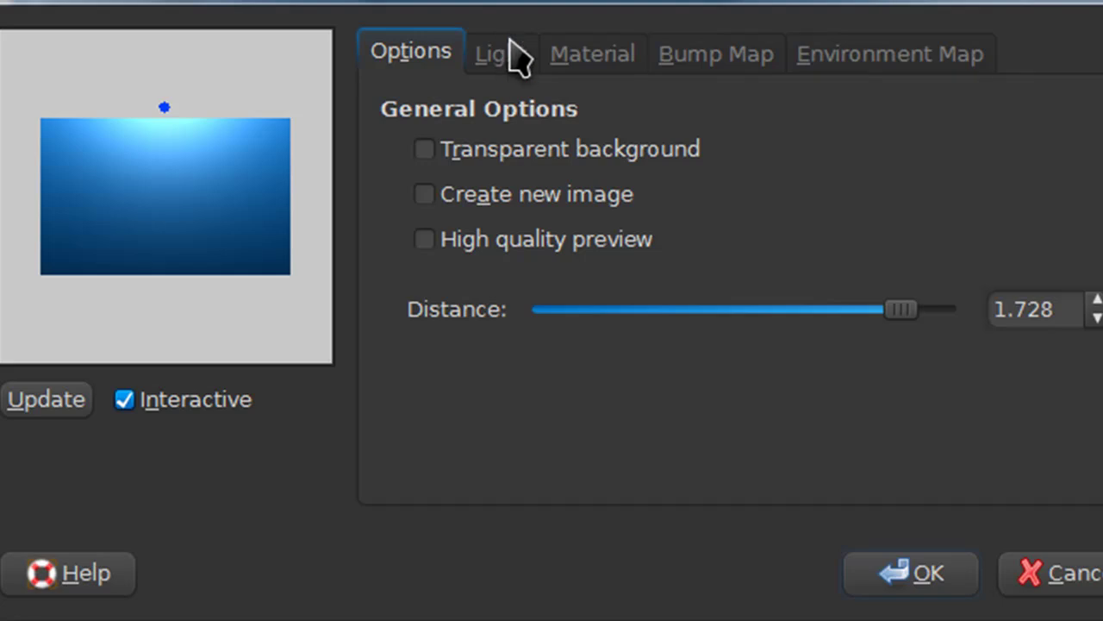
click(495, 65)
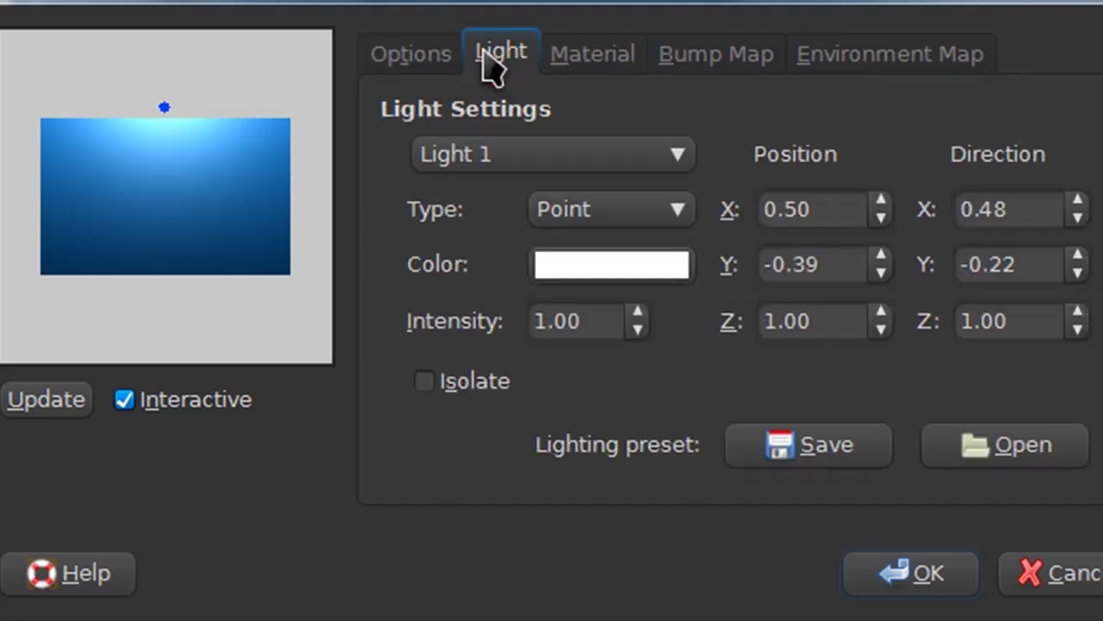
click(927, 570)
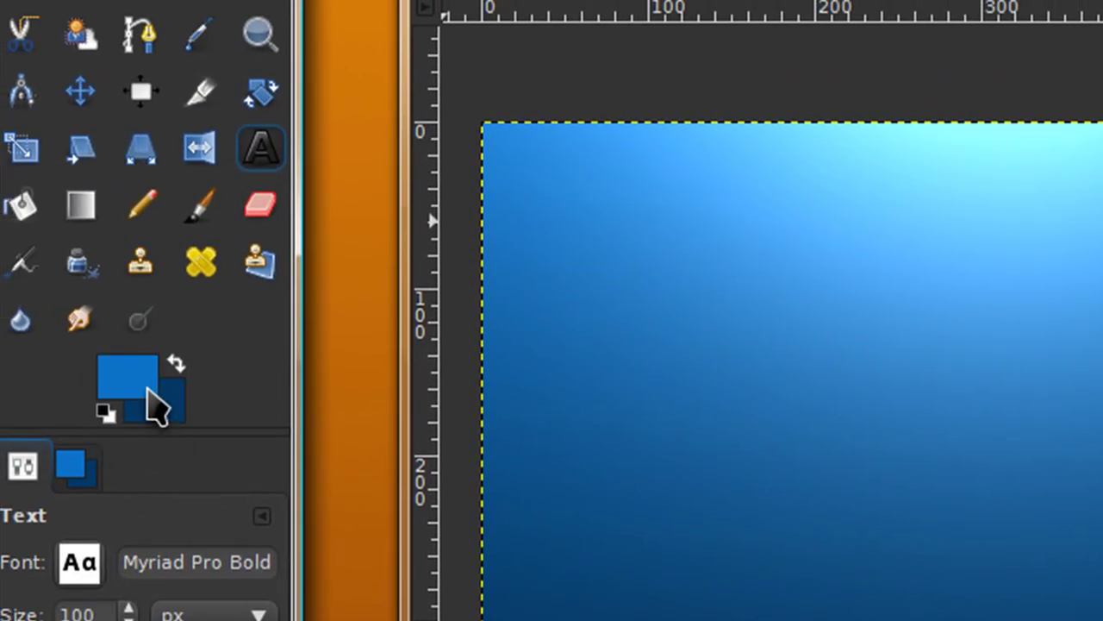
Type 'Jxtutorials' as dark grey bold text and move it toward the canvas centre
drag(143, 389, 1102, 269)
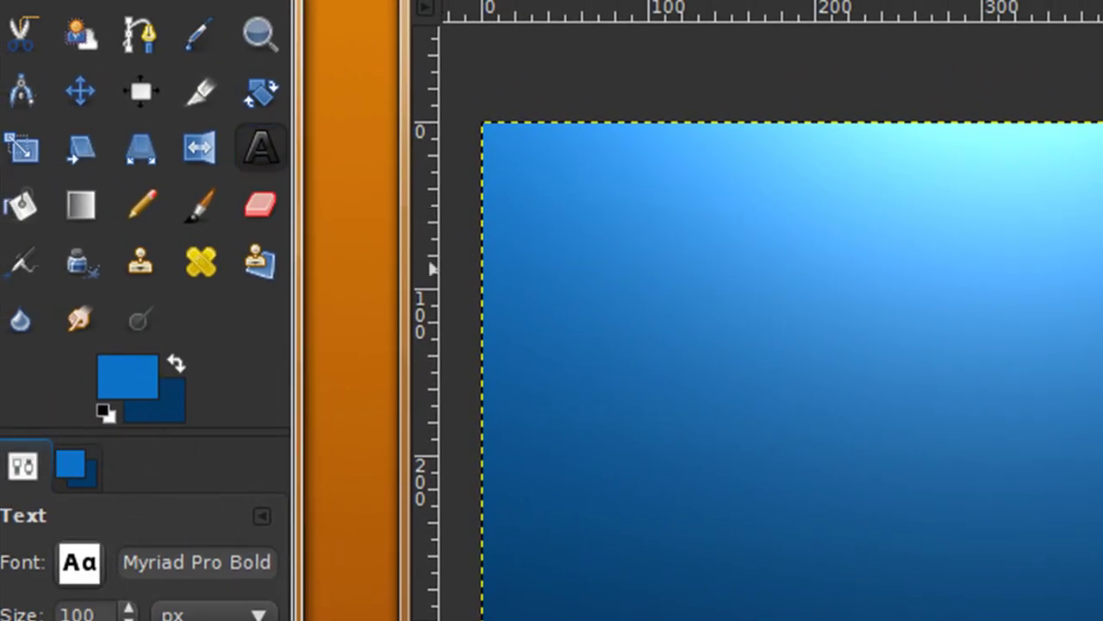
key(t)
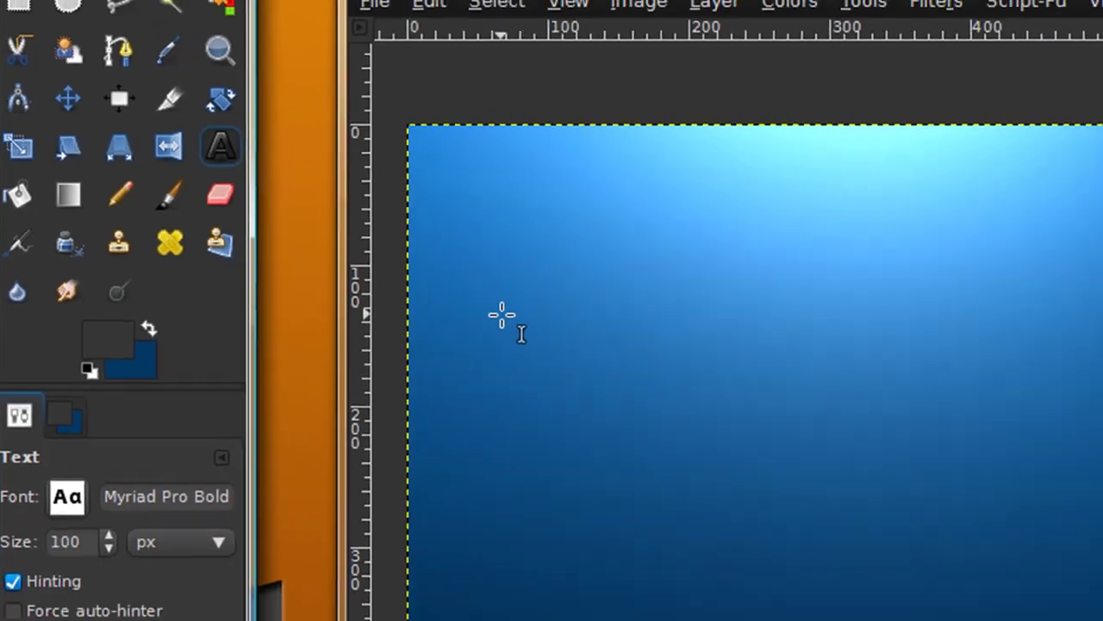
click(579, 338)
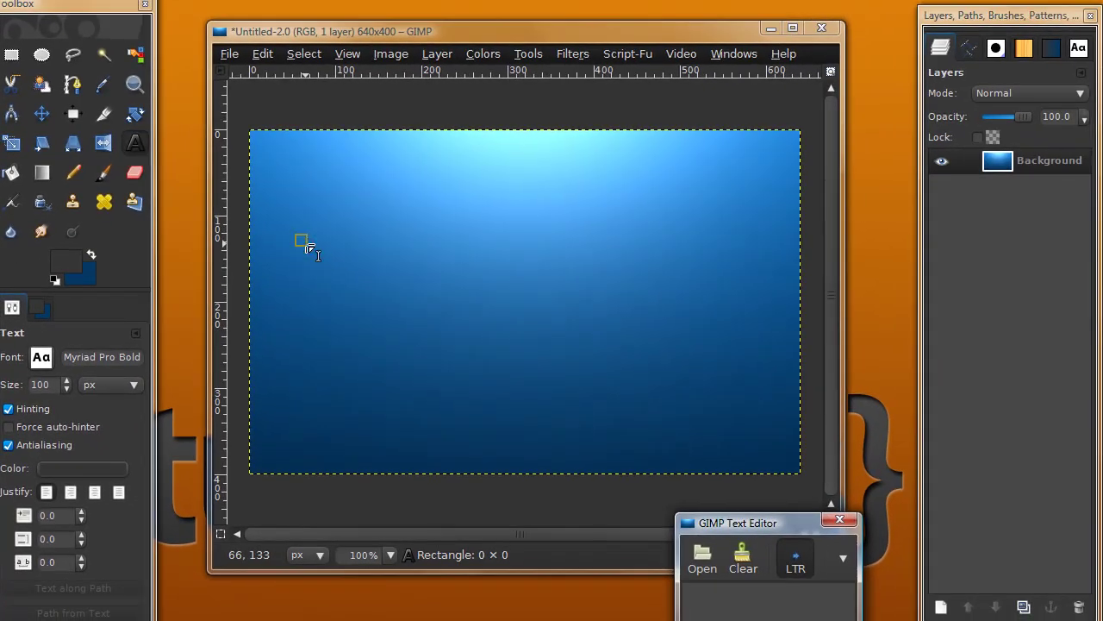
text(Jxtutorials)
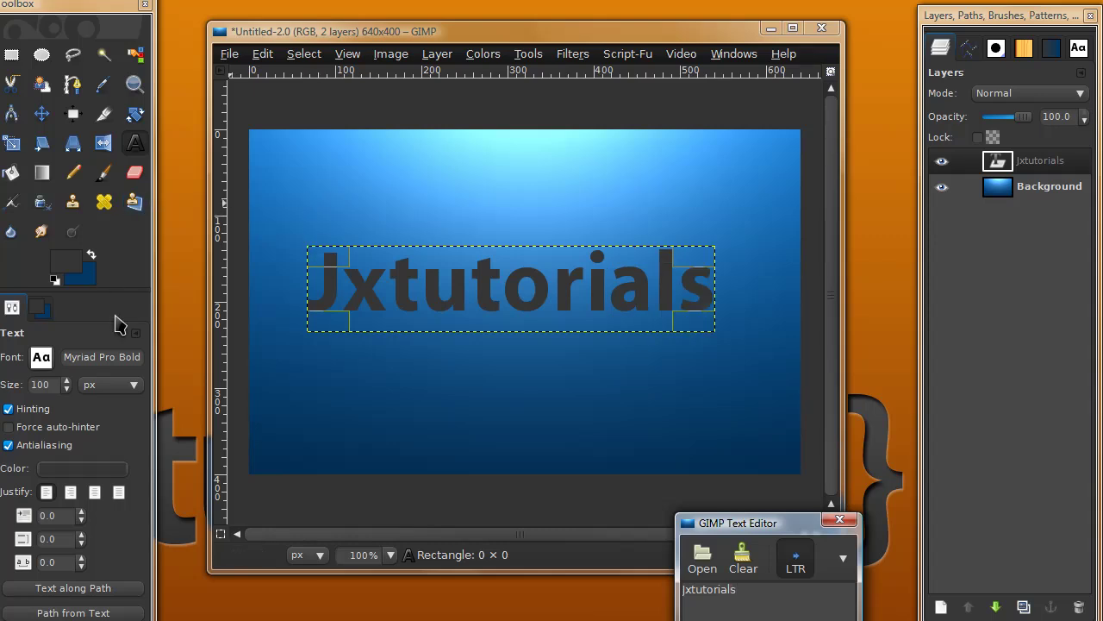
click(41, 112)
drag(547, 302, 506, 316)
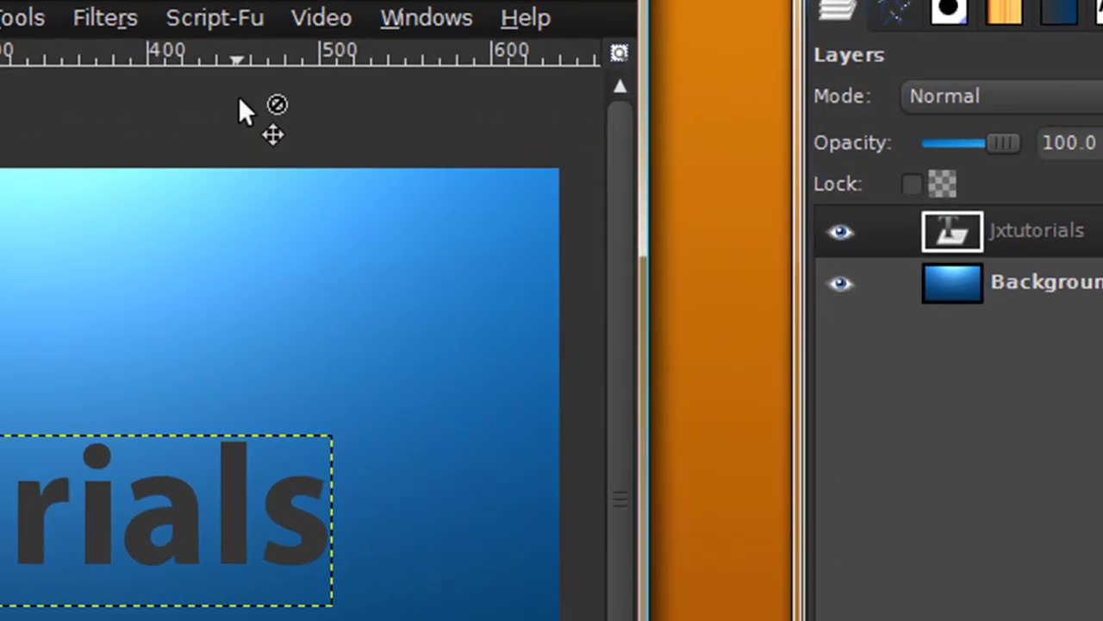
Apply Drop Shadow to the text with offsets 1, 1, blur 2, white colour, opacity 80
click(161, 24)
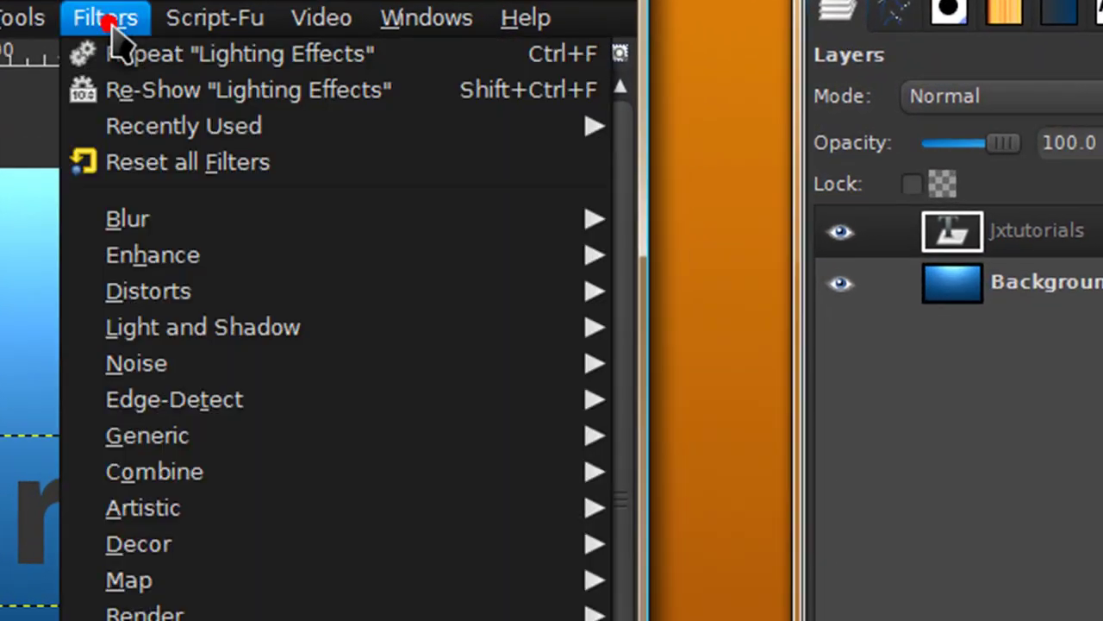
mouse_move(130, 328)
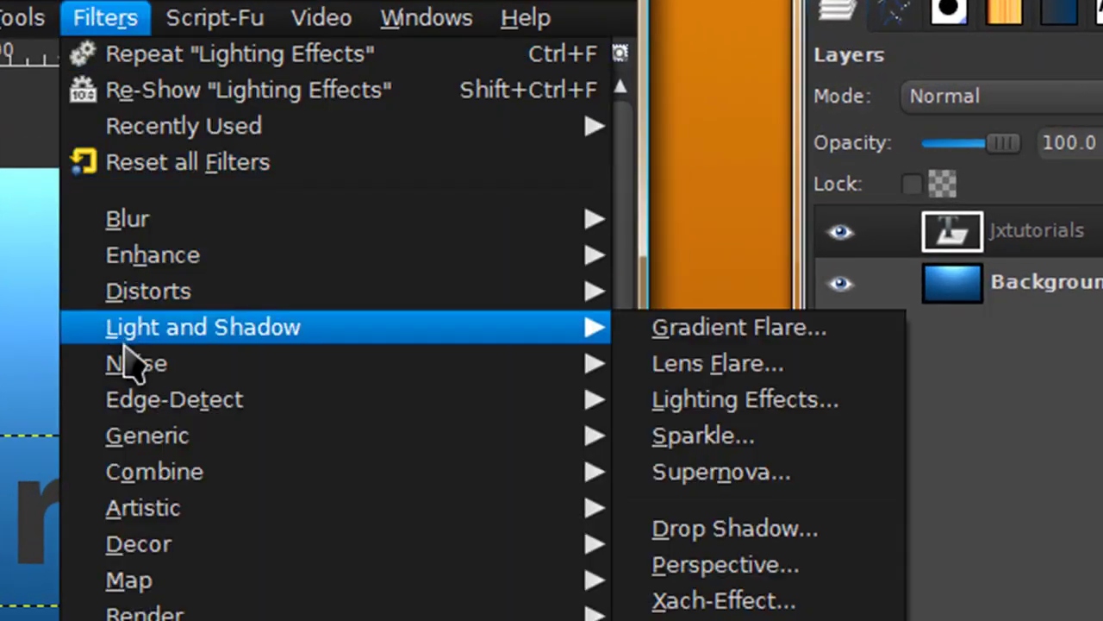
click(694, 518)
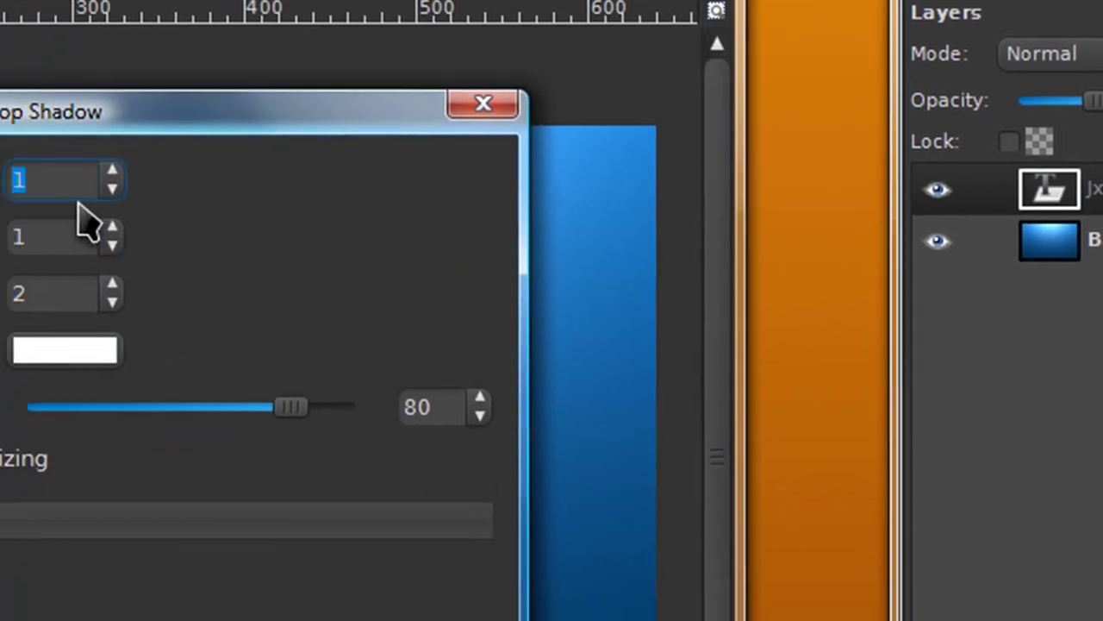
click(305, 74)
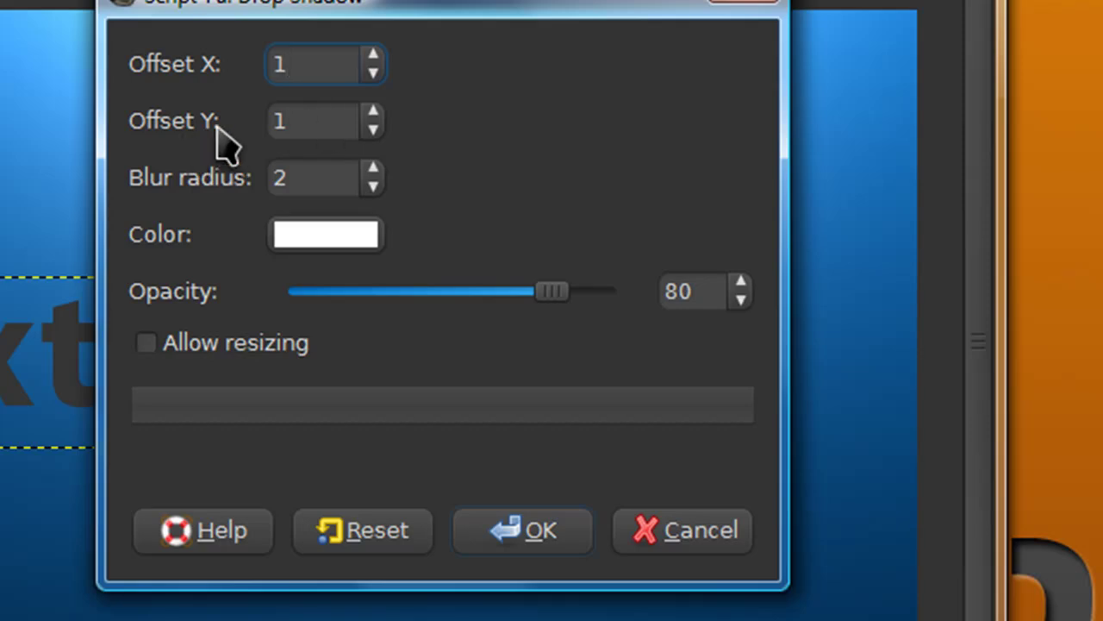
click(312, 121)
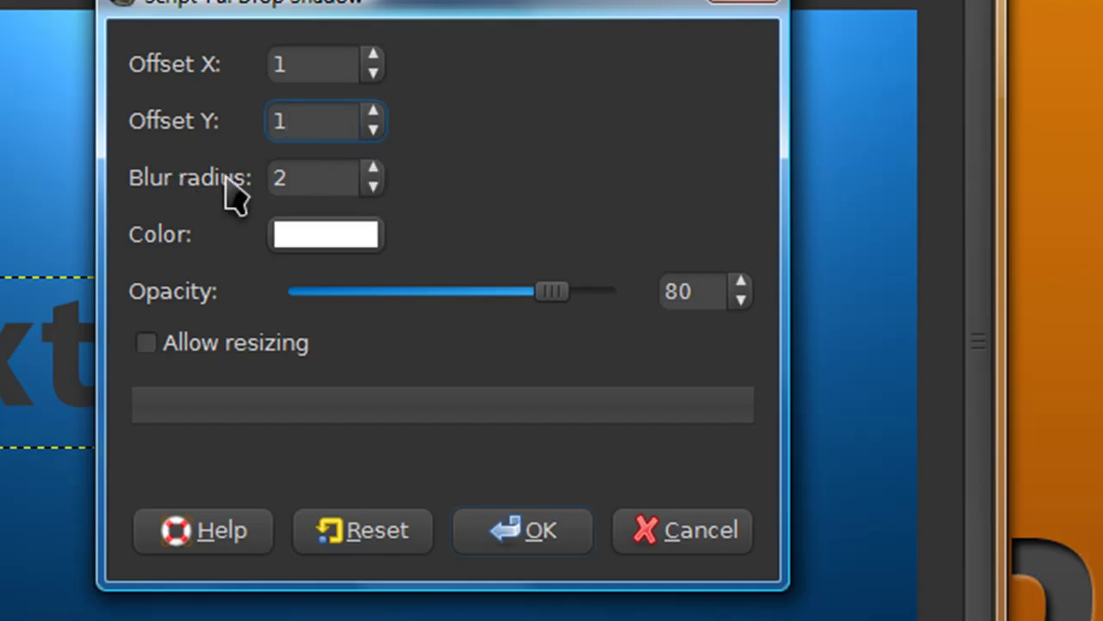
click(343, 67)
drag(449, 13, 475, 53)
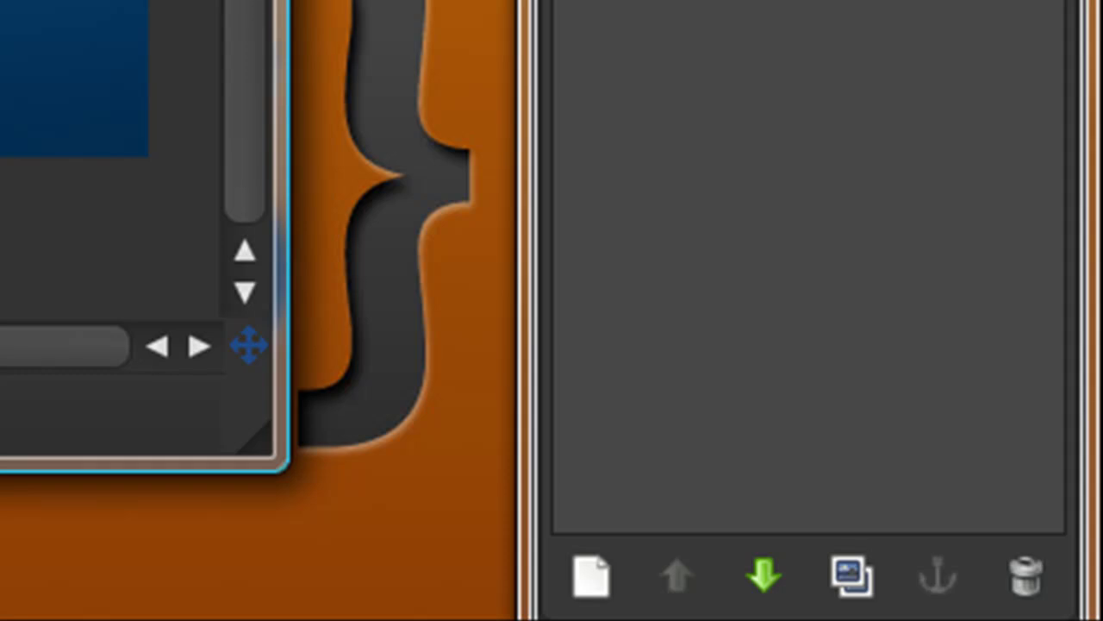
Add a new transparent layer and restore the Layers dialog from Windows > Dockable Dialogs
click(561, 556)
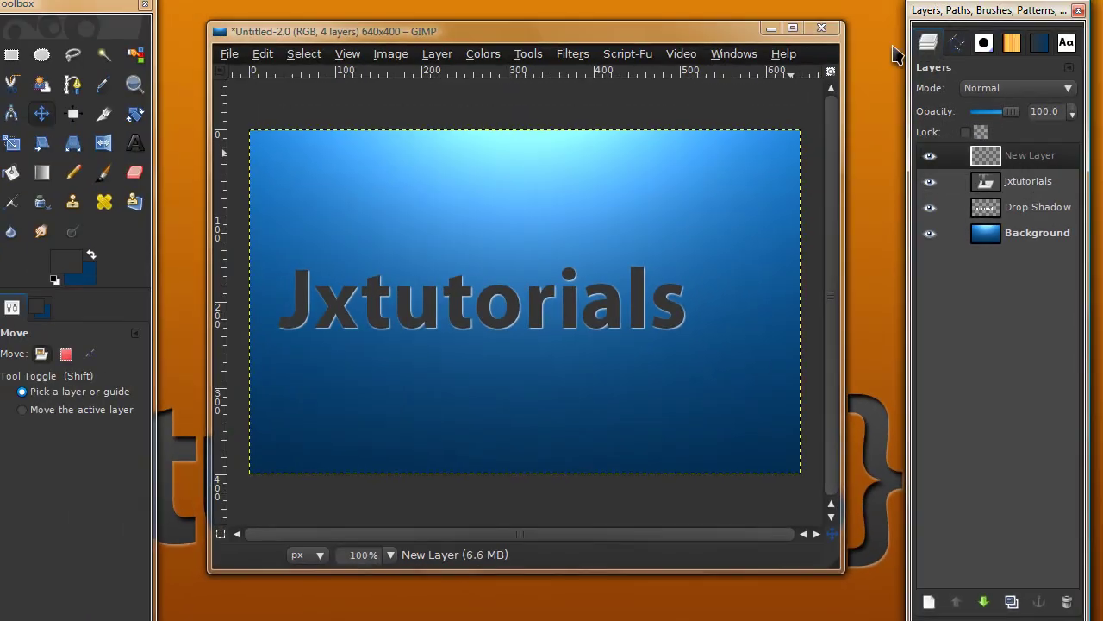
click(736, 55)
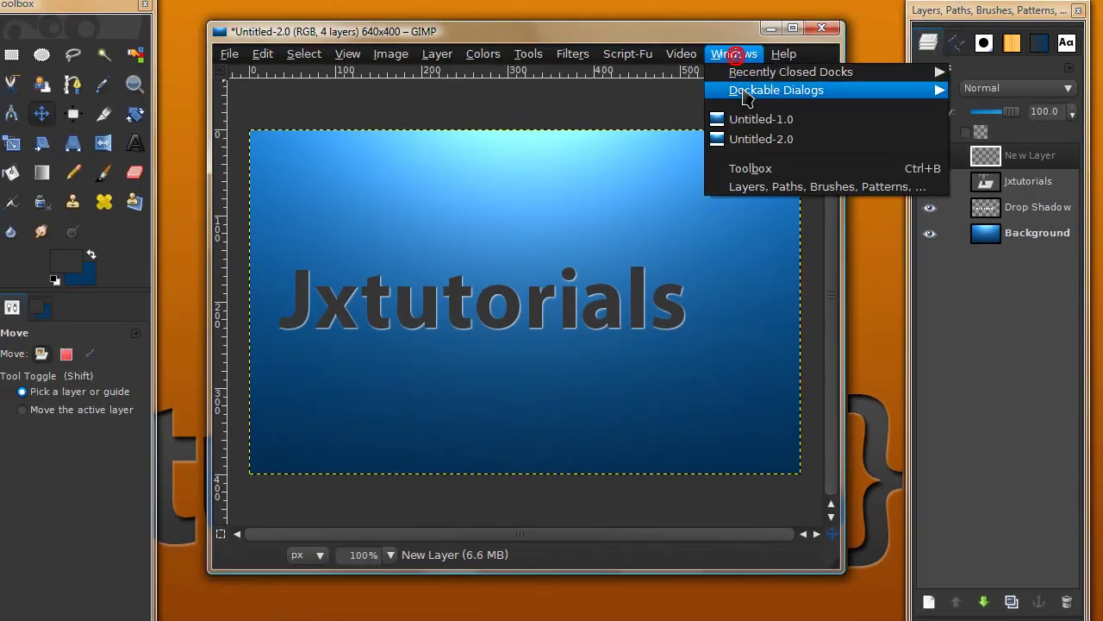
mouse_move(746, 95)
click(1004, 138)
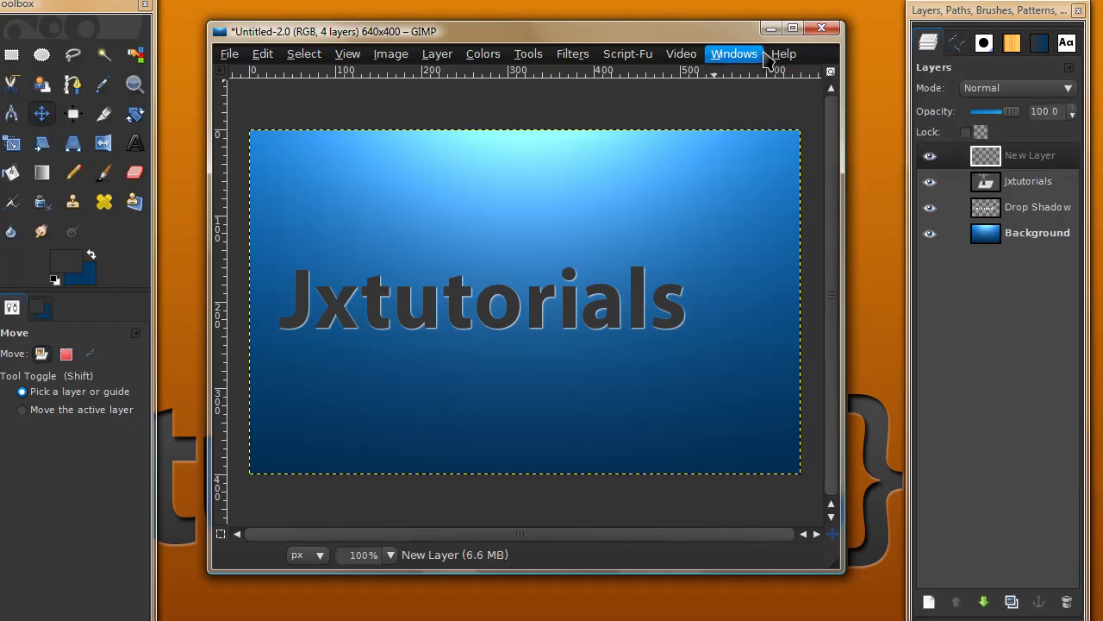
click(693, 31)
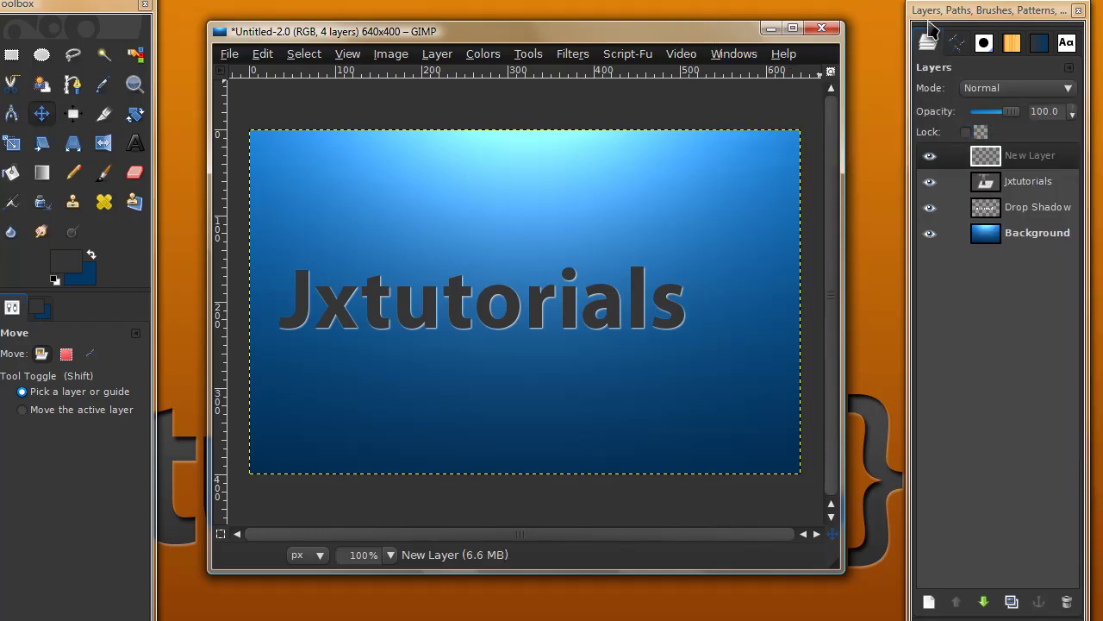
Turn the Jxtutorials text layer into a selection with Text to Selection
drag(930, 19, 882, 14)
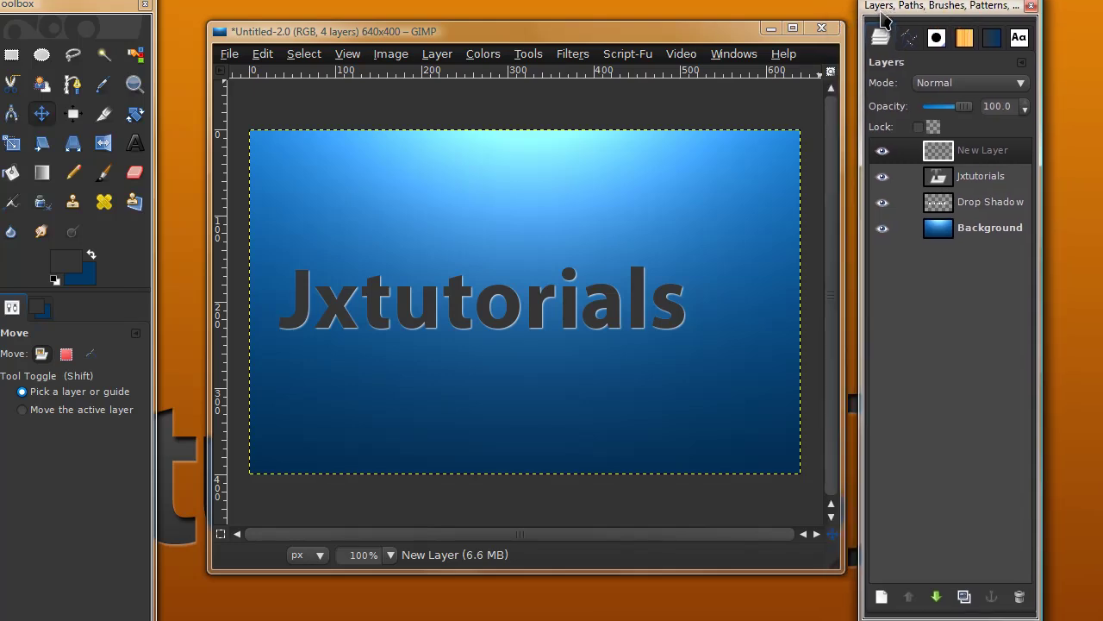
right_click(955, 183)
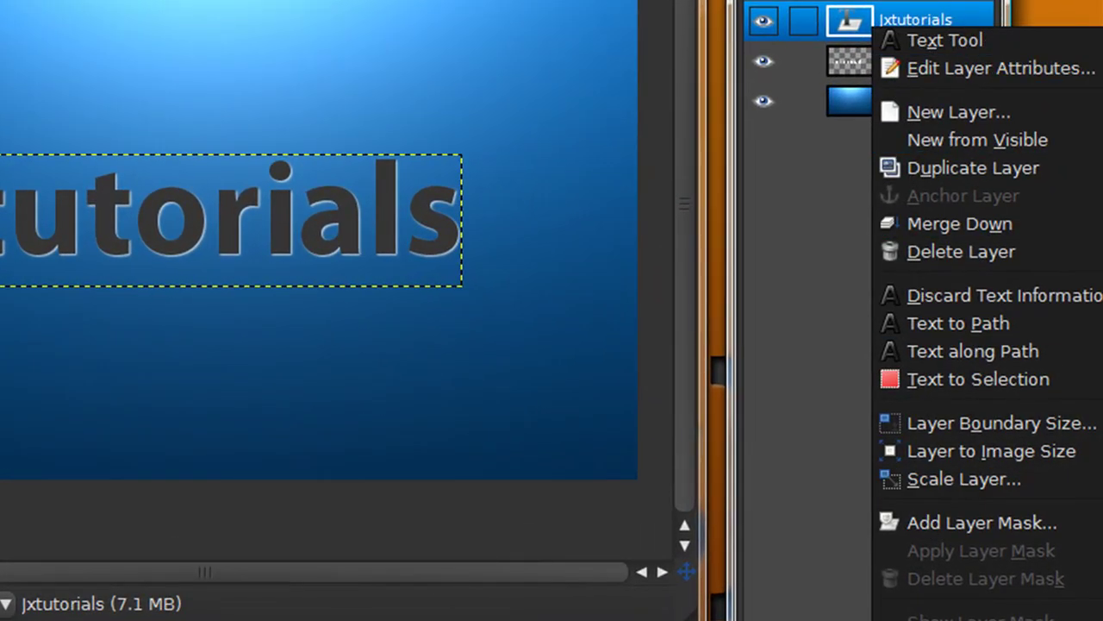
click(978, 379)
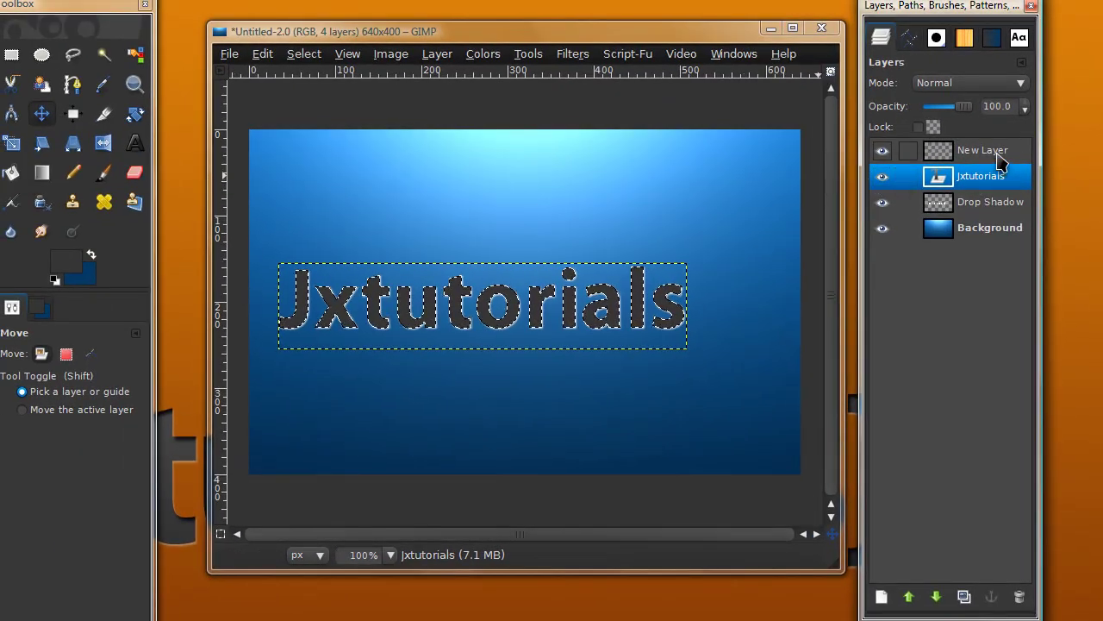
On New Layer, invert the selection, fill outside the text with black, and deselect
click(965, 66)
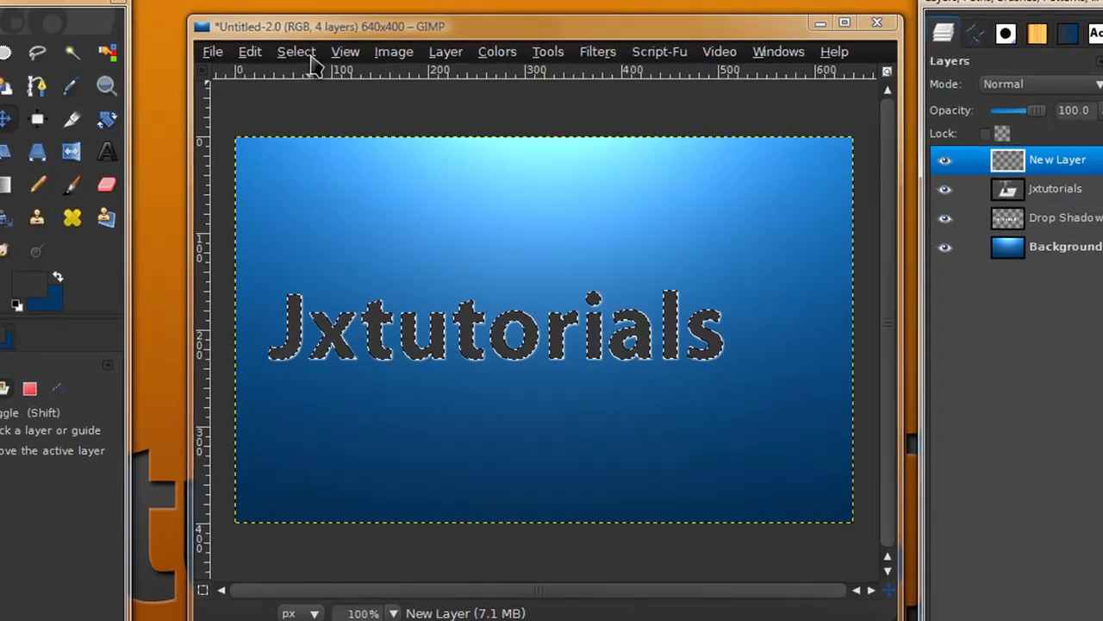
click(310, 53)
click(309, 114)
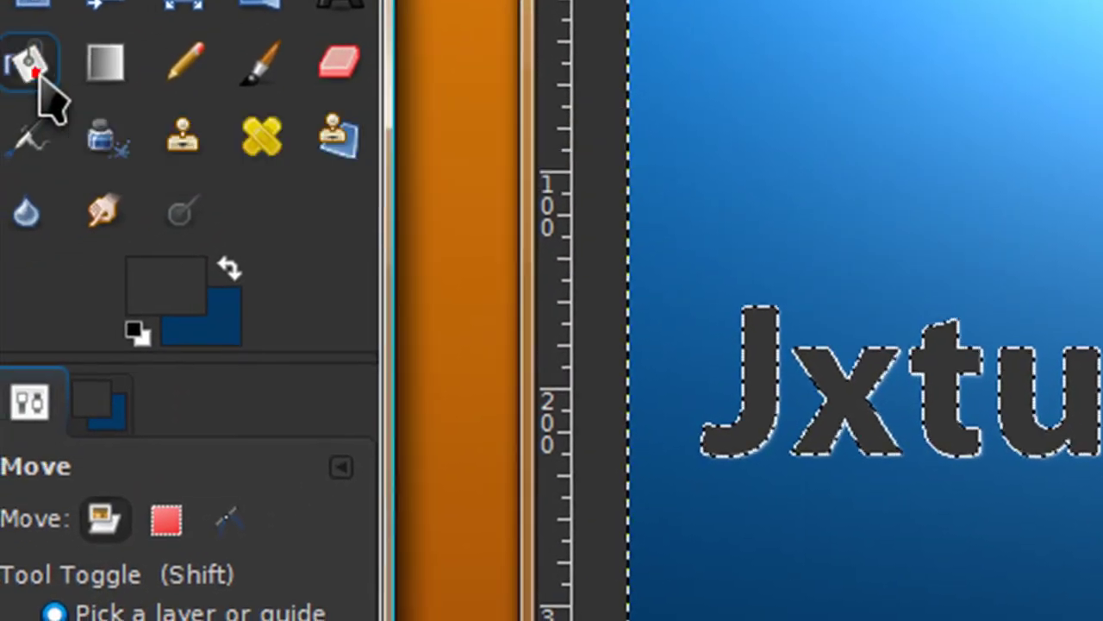
click(37, 86)
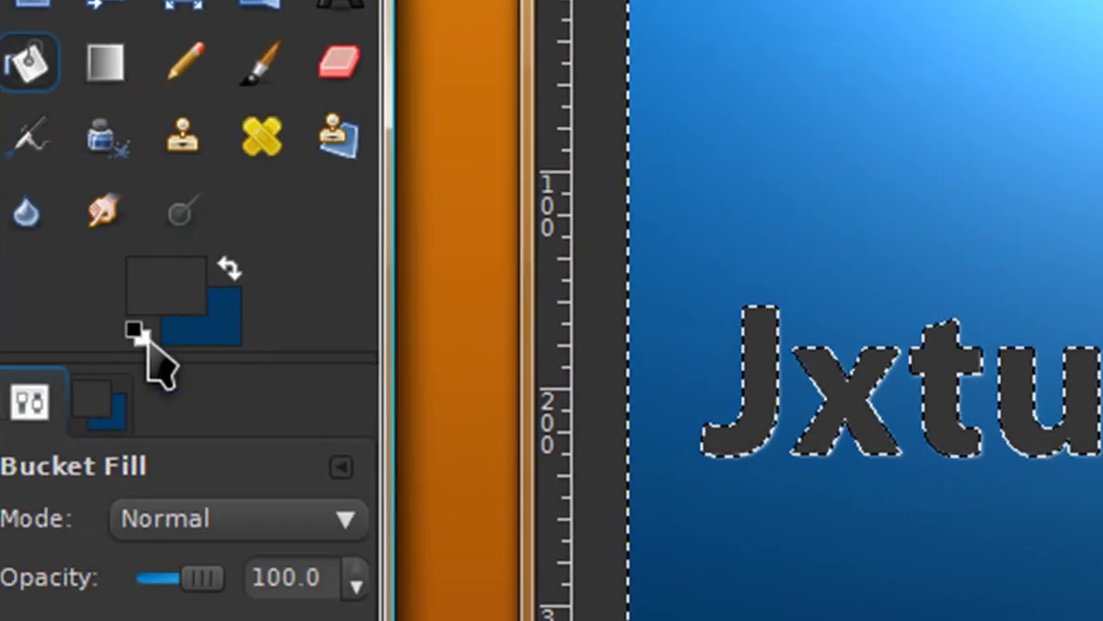
click(137, 332)
click(1081, 213)
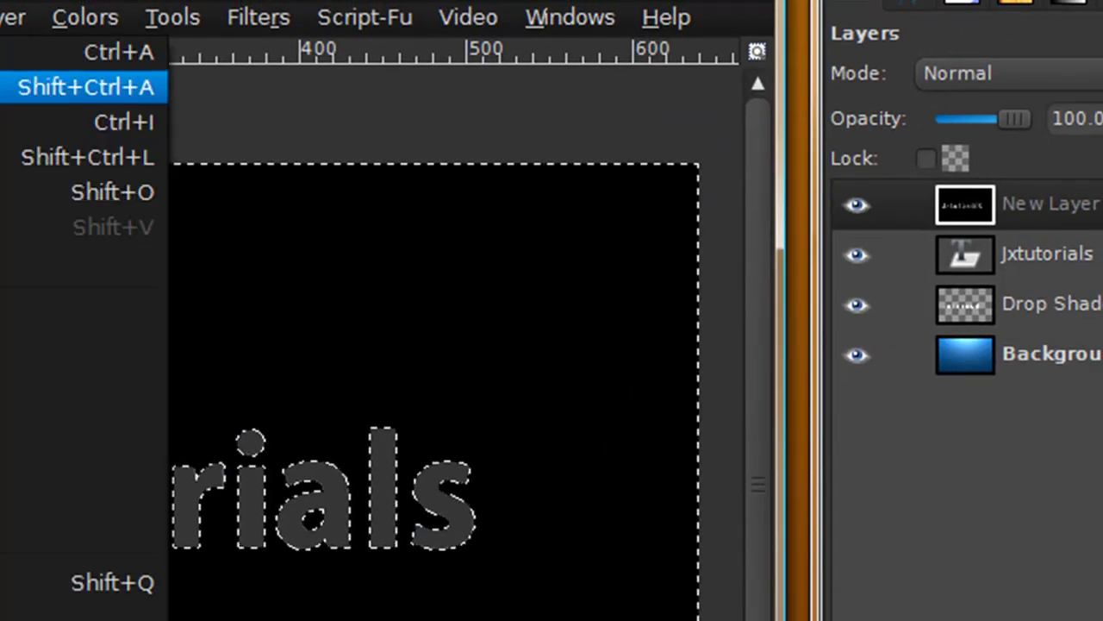
click(133, 84)
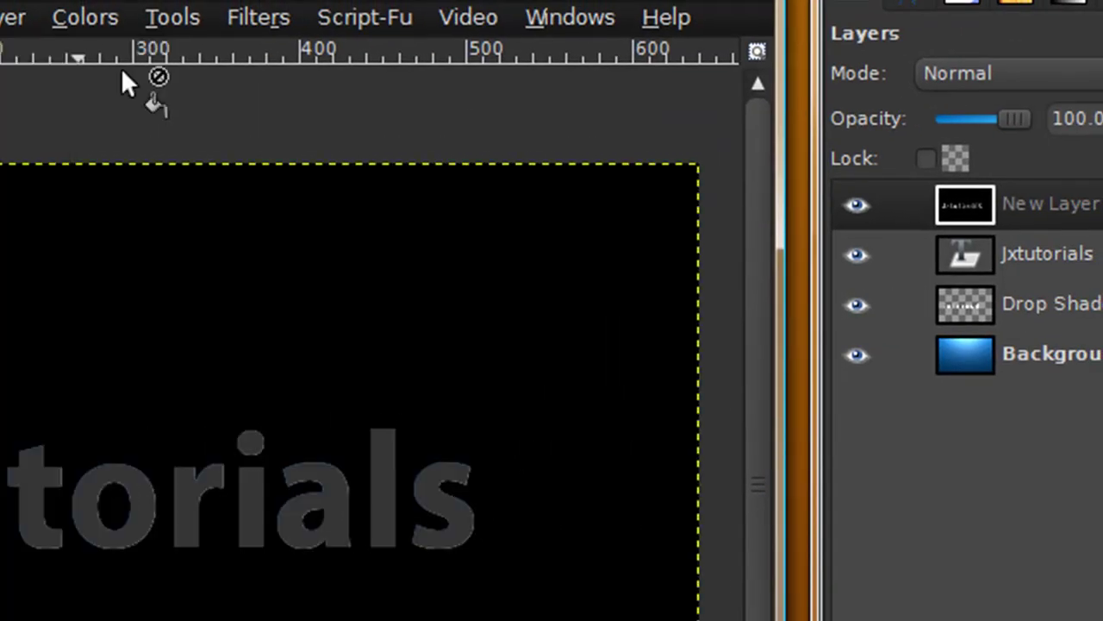
Soften the black New Layer with a 5 px Gaussian blur
click(248, 19)
mouse_move(291, 227)
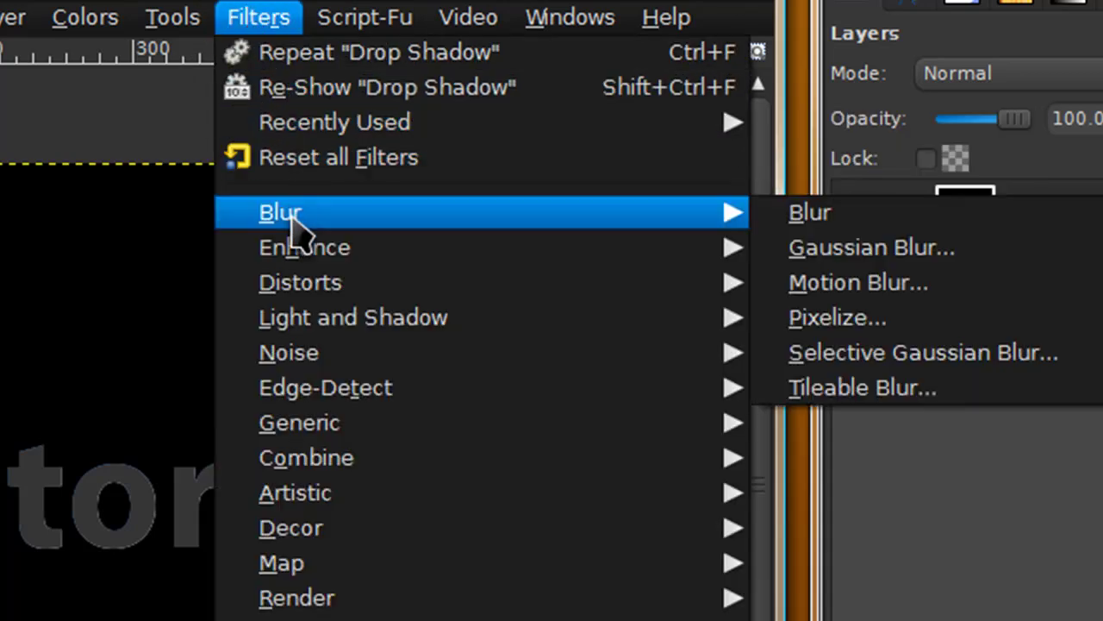
click(813, 252)
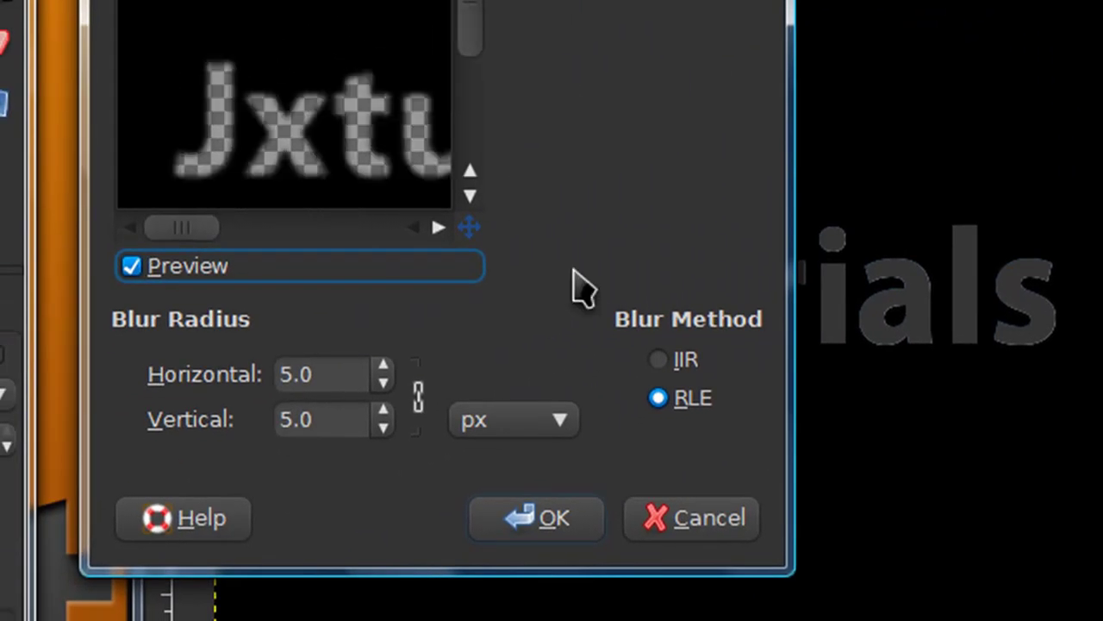
click(527, 517)
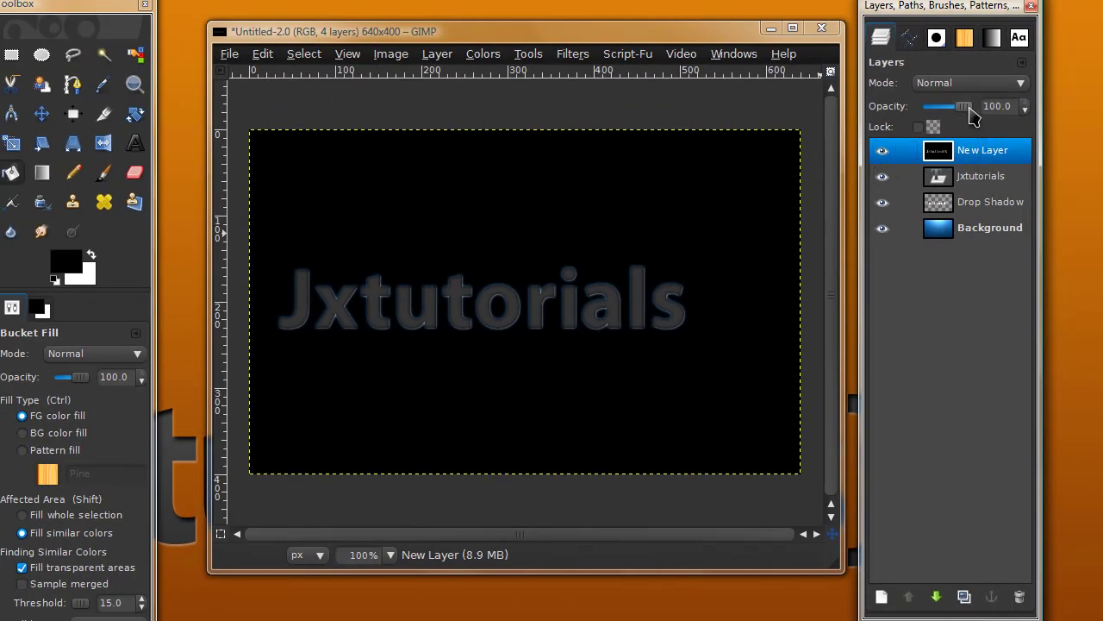
Set the black layer's opacity to 72.9 and nudge it slightly down and right
drag(972, 117, 963, 116)
key(ctrl+a)
click(42, 113)
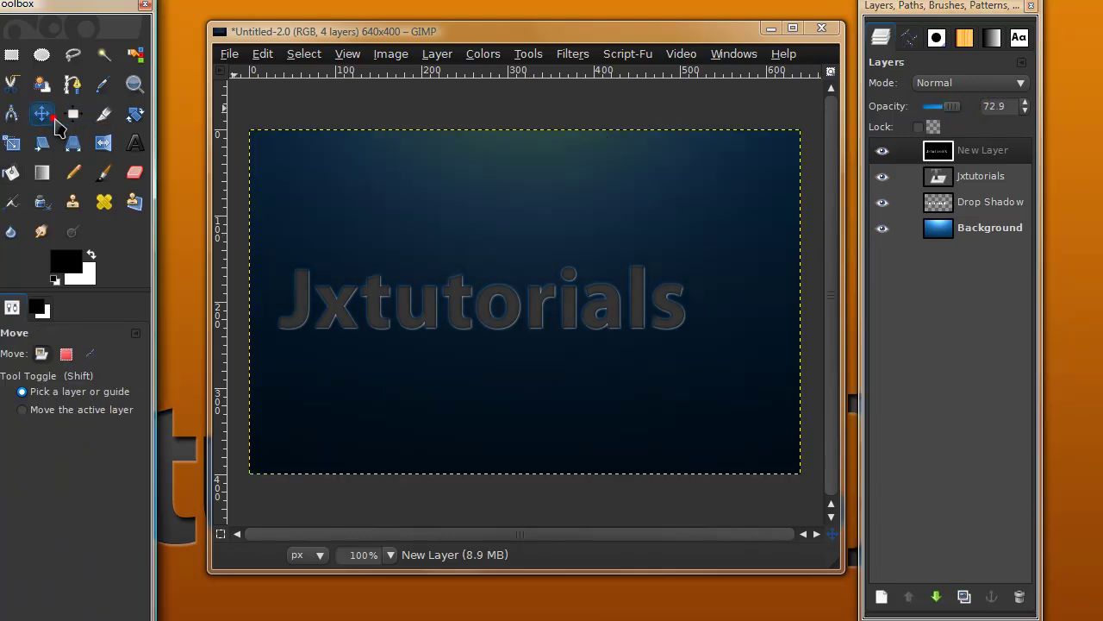
drag(547, 240, 552, 241)
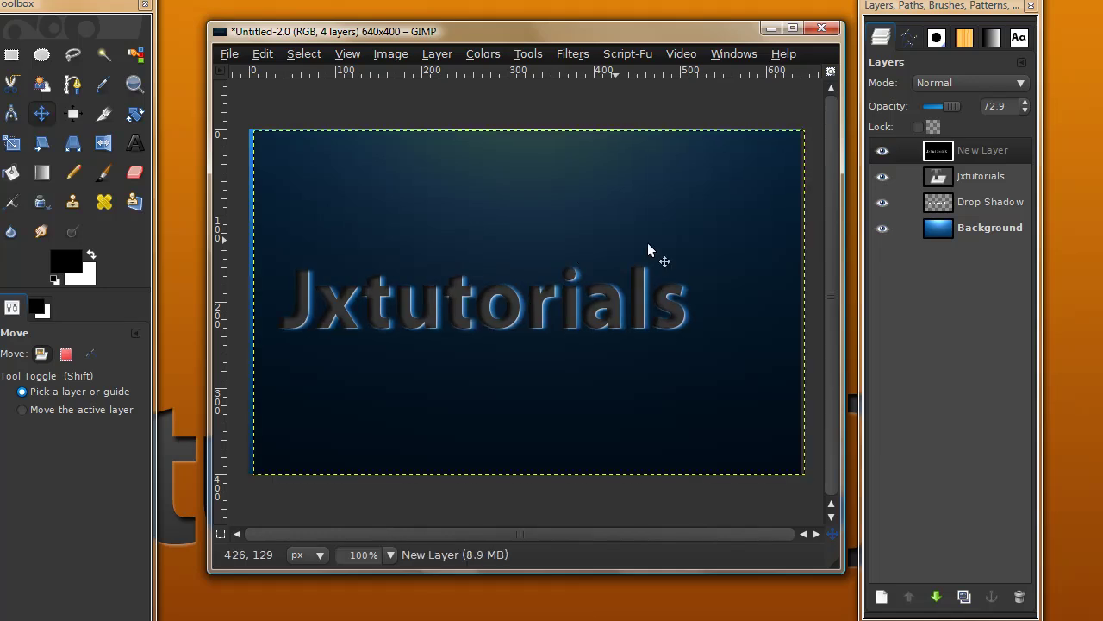
Select the text outline, invert it on New Layer, and cut the black fill outside the letters
right_click(979, 181)
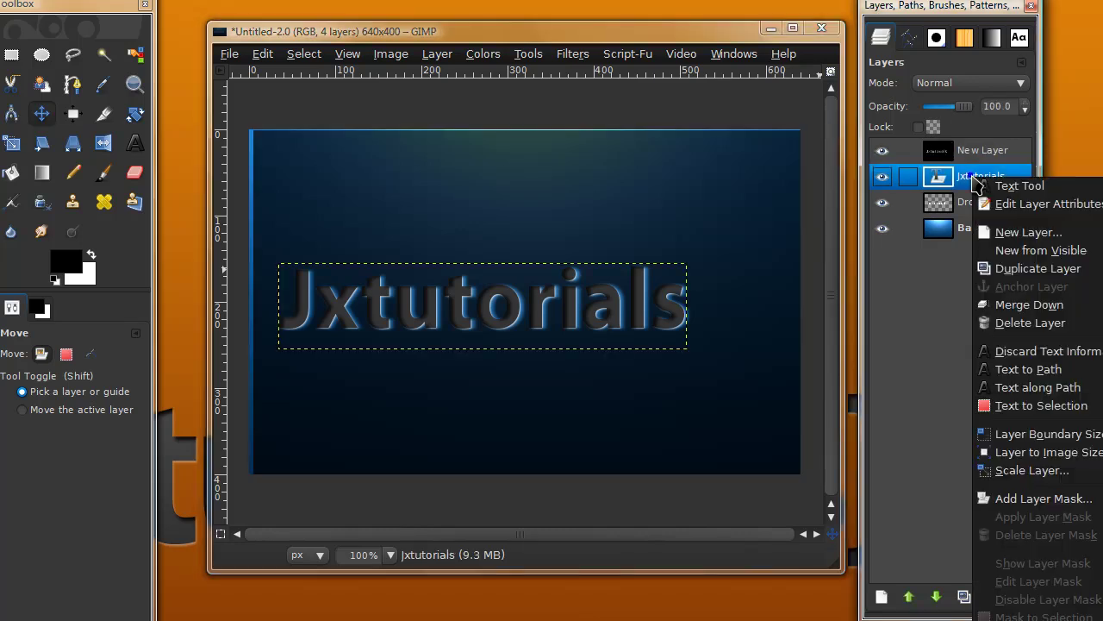
click(1041, 405)
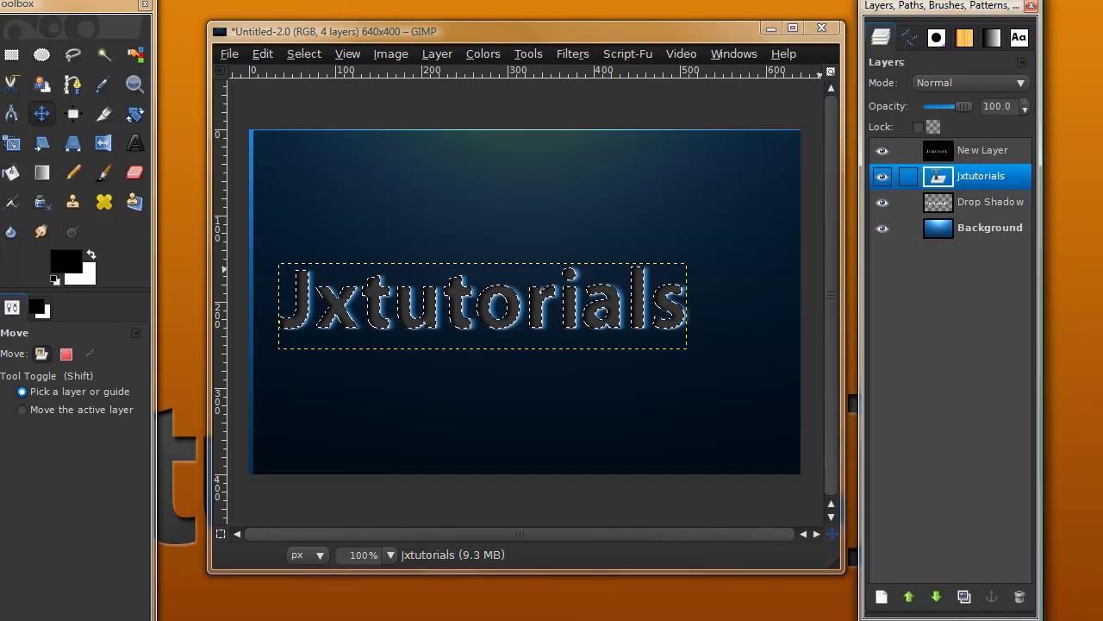
click(997, 152)
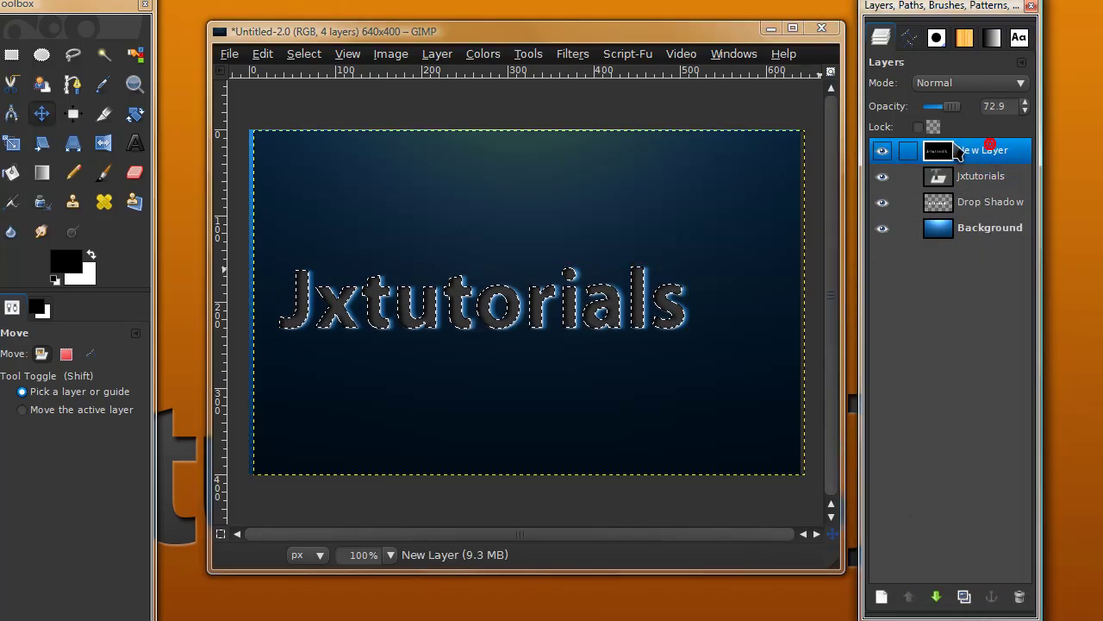
click(312, 53)
click(333, 110)
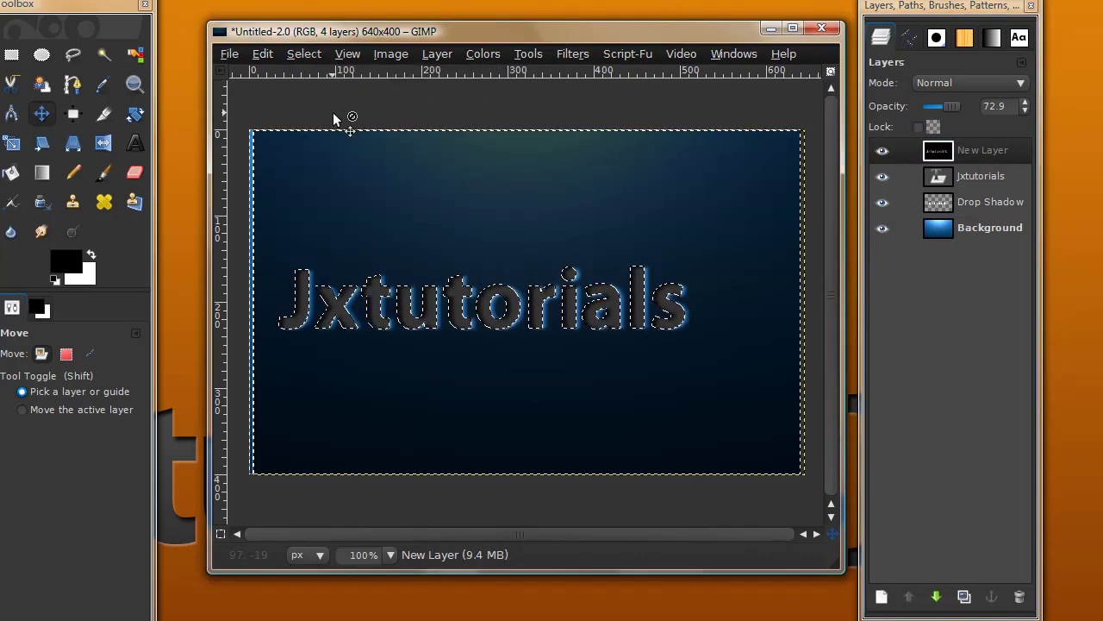
key(ctrl+x)
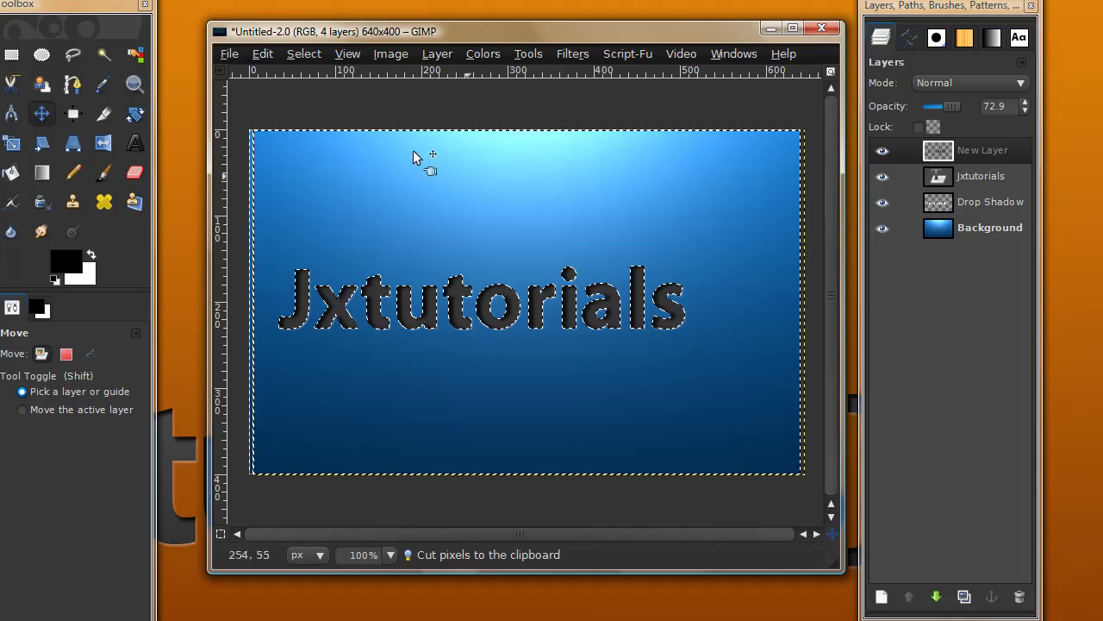
Undo, nudge the dark layer slightly left, cut outside the letters again, and clear the selection
click(306, 53)
click(321, 73)
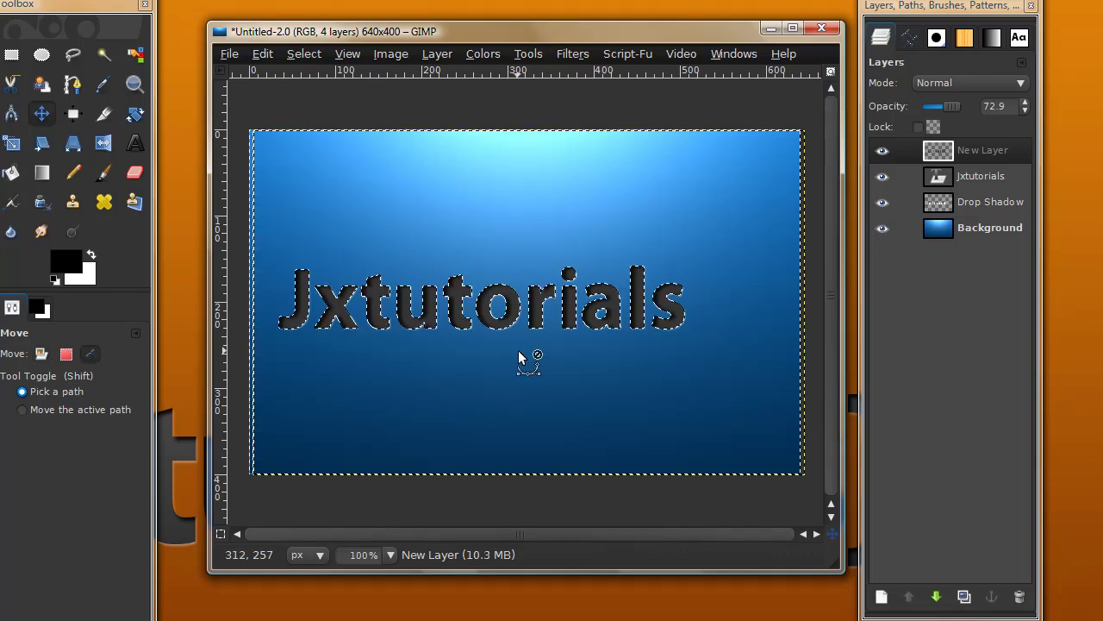
key(ctrl+comma)
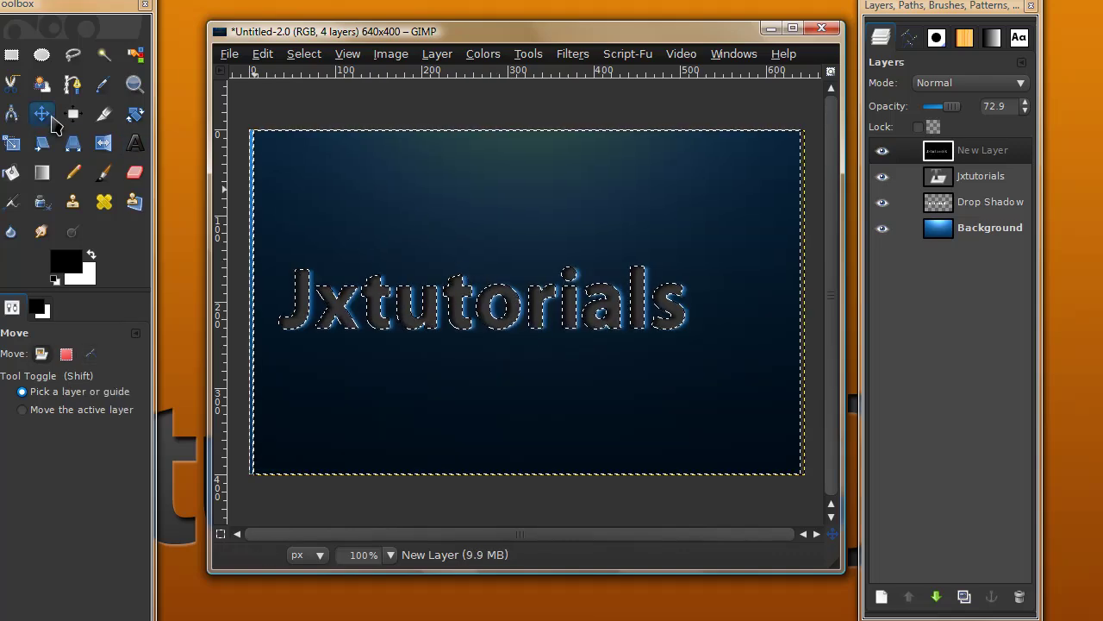
drag(455, 262, 449, 263)
key(ctrl+x)
click(304, 54)
click(317, 91)
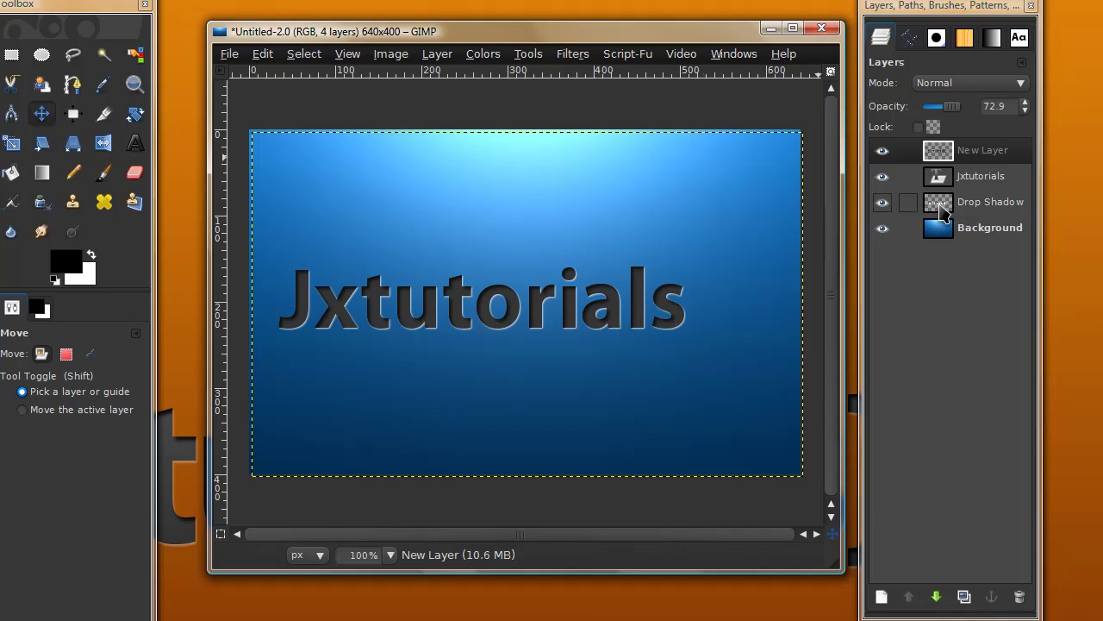
Turn the Jxtutorials text layer's letter outlines into a selection
click(974, 228)
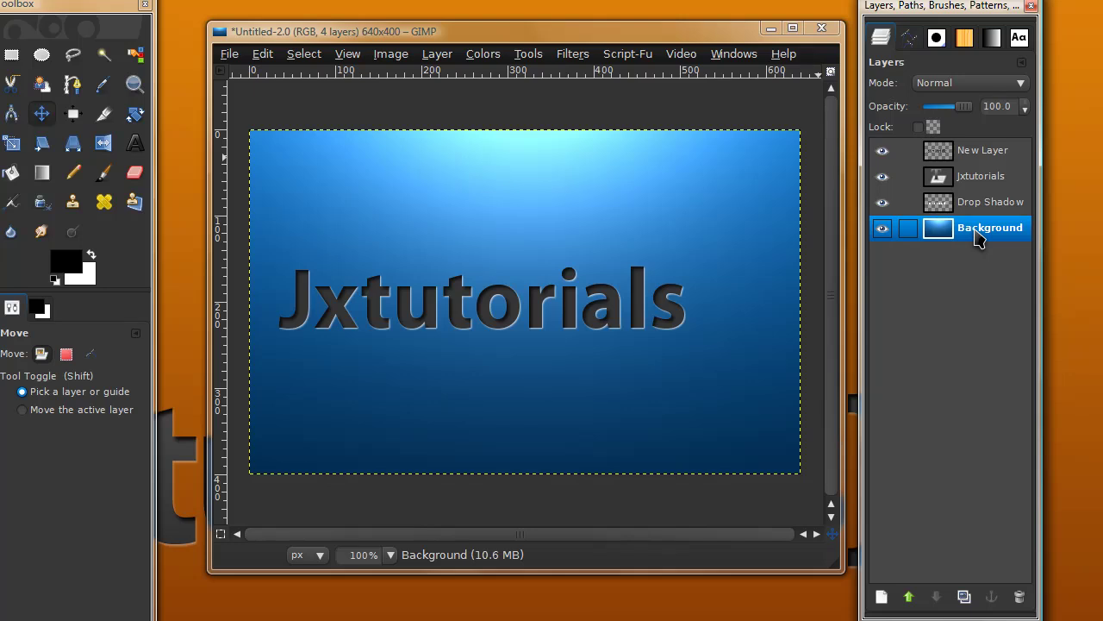
click(977, 202)
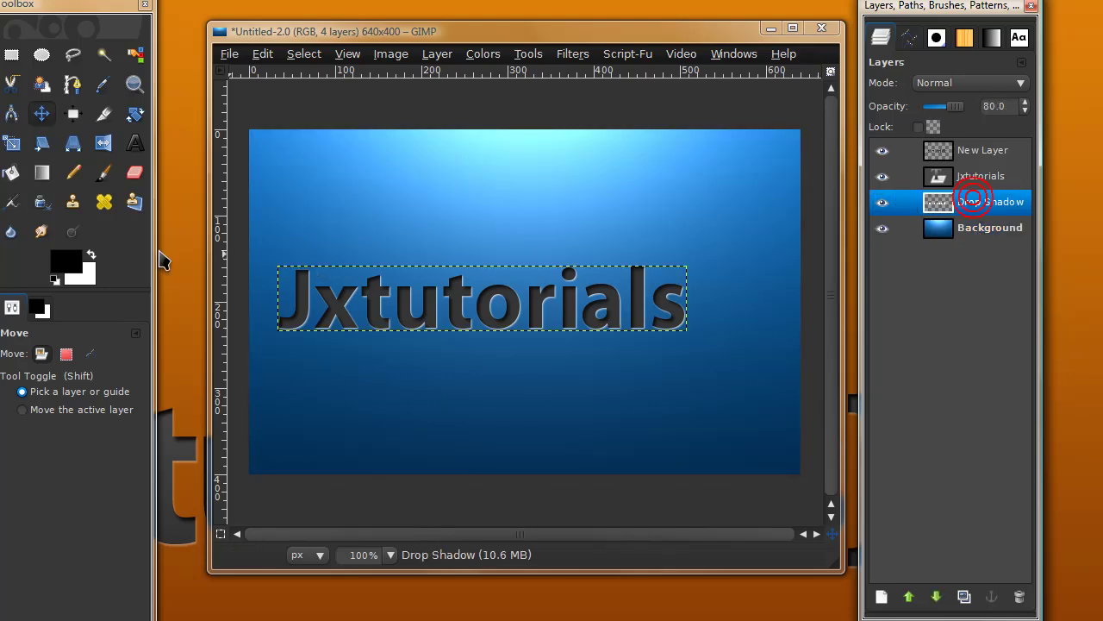
click(446, 307)
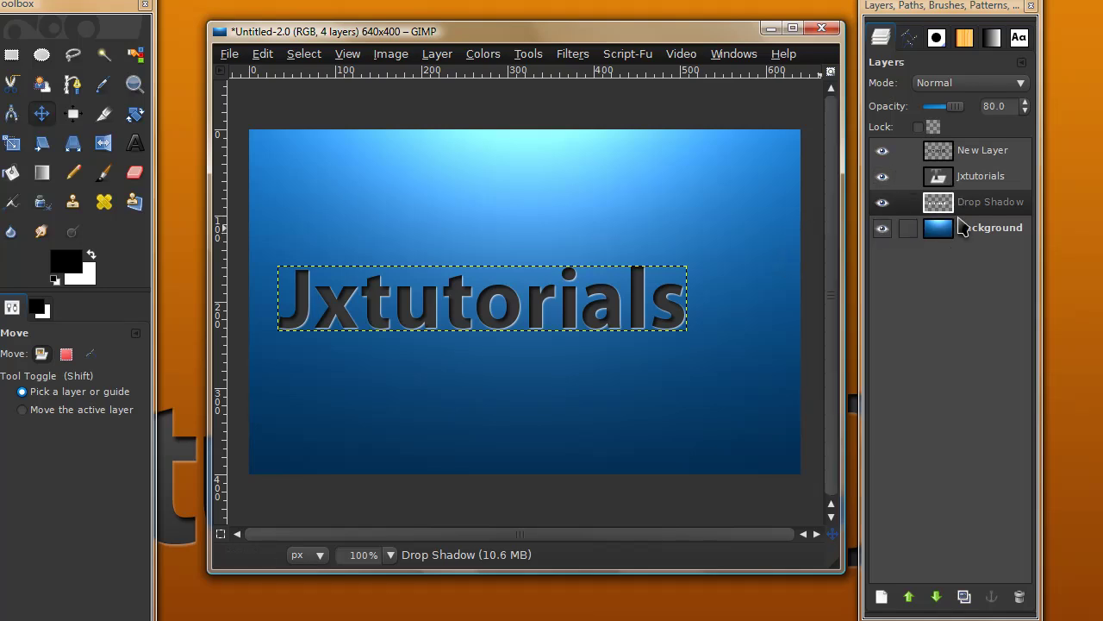
click(972, 179)
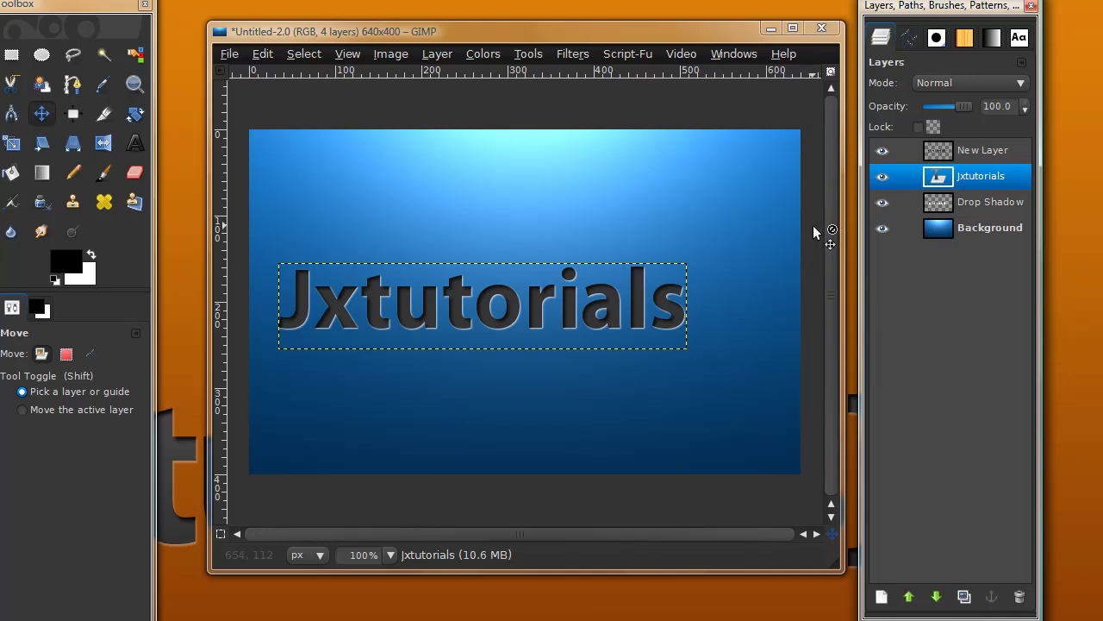
right_click(973, 179)
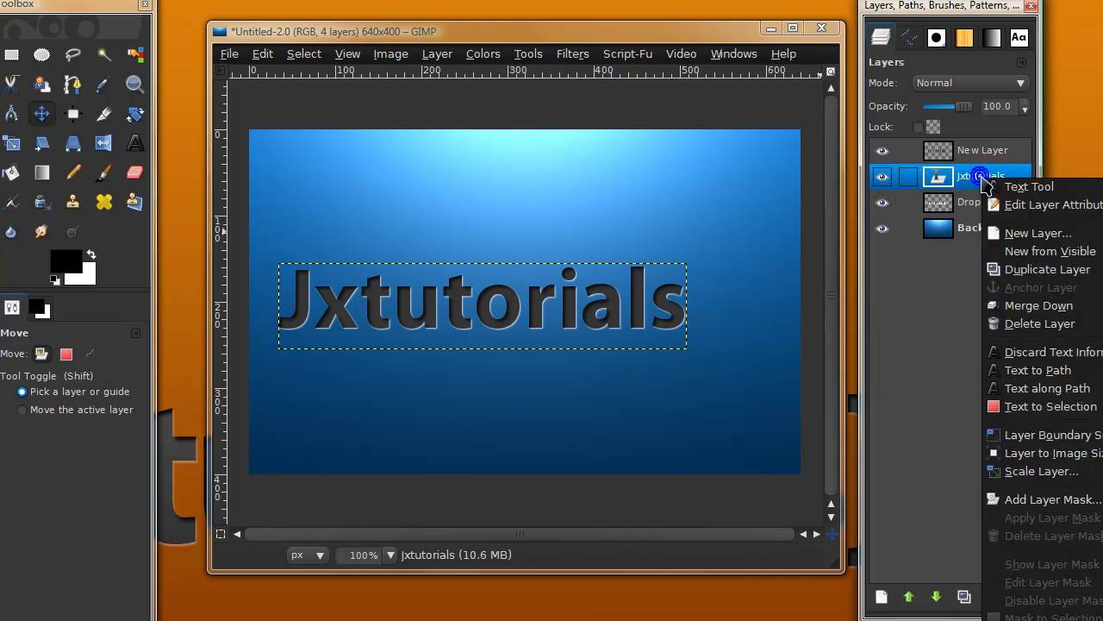
click(960, 588)
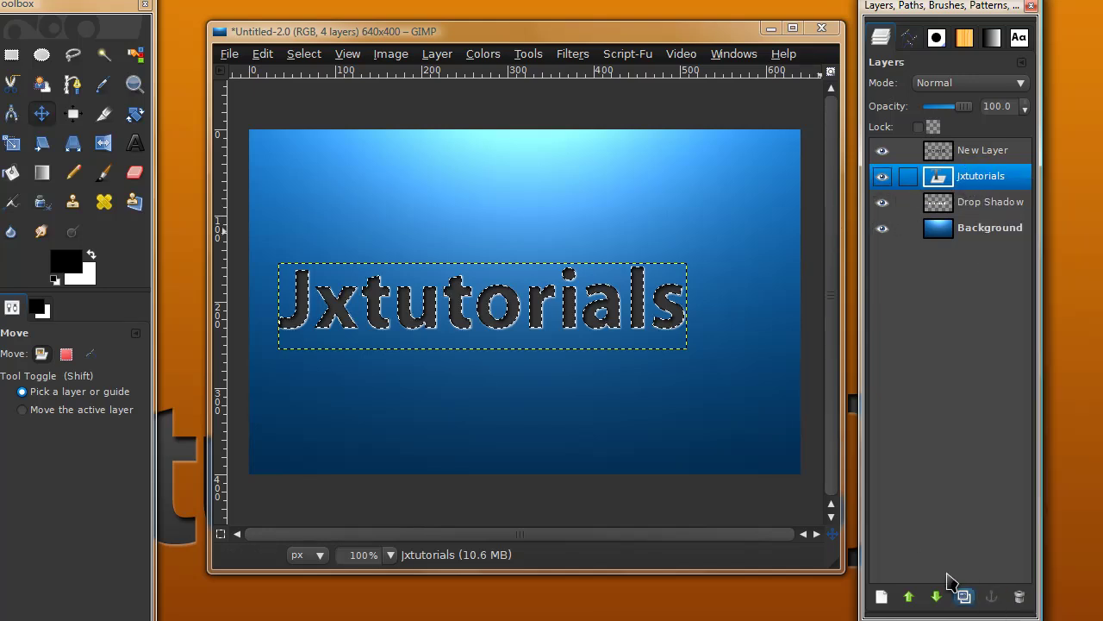
Add a transparent top layer and fill the letters with a white-to-dark vertical gradient
click(884, 597)
key(Return)
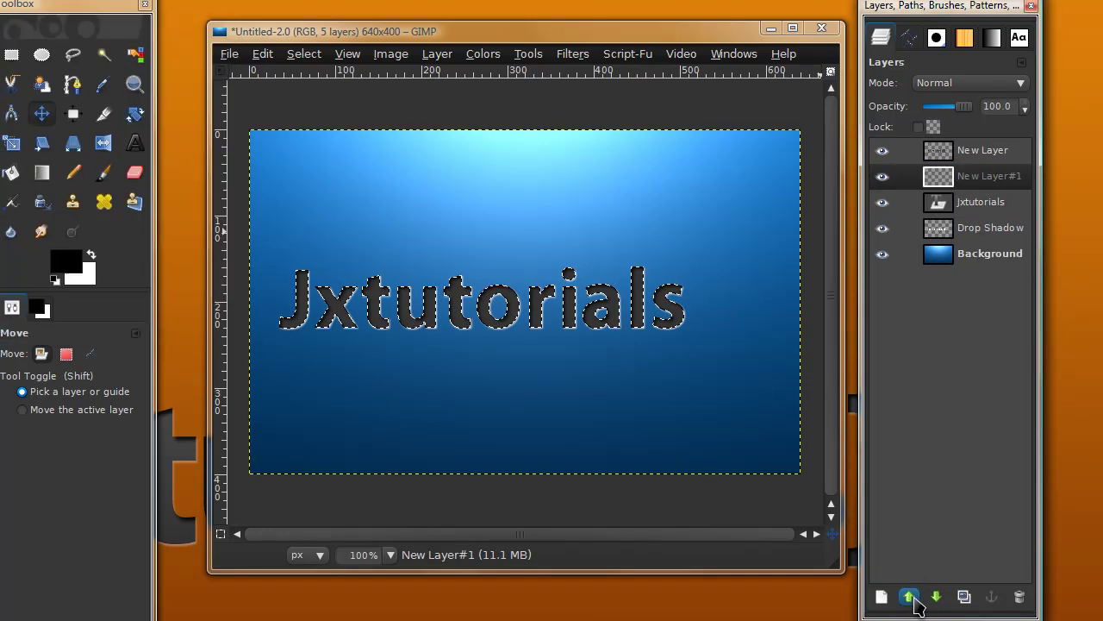
click(909, 597)
click(48, 172)
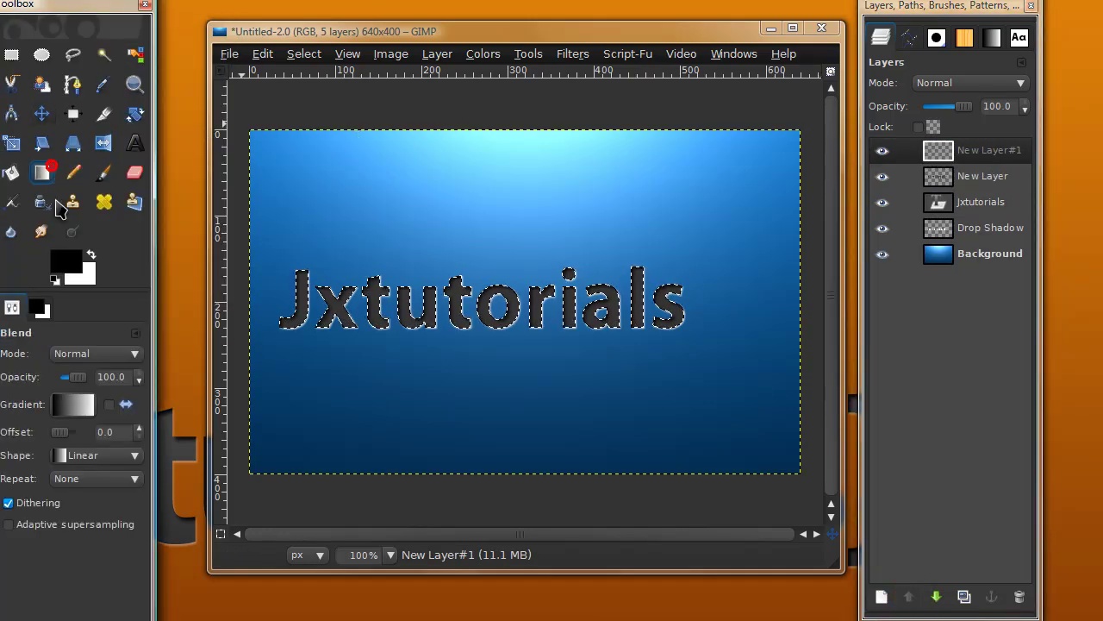
click(92, 255)
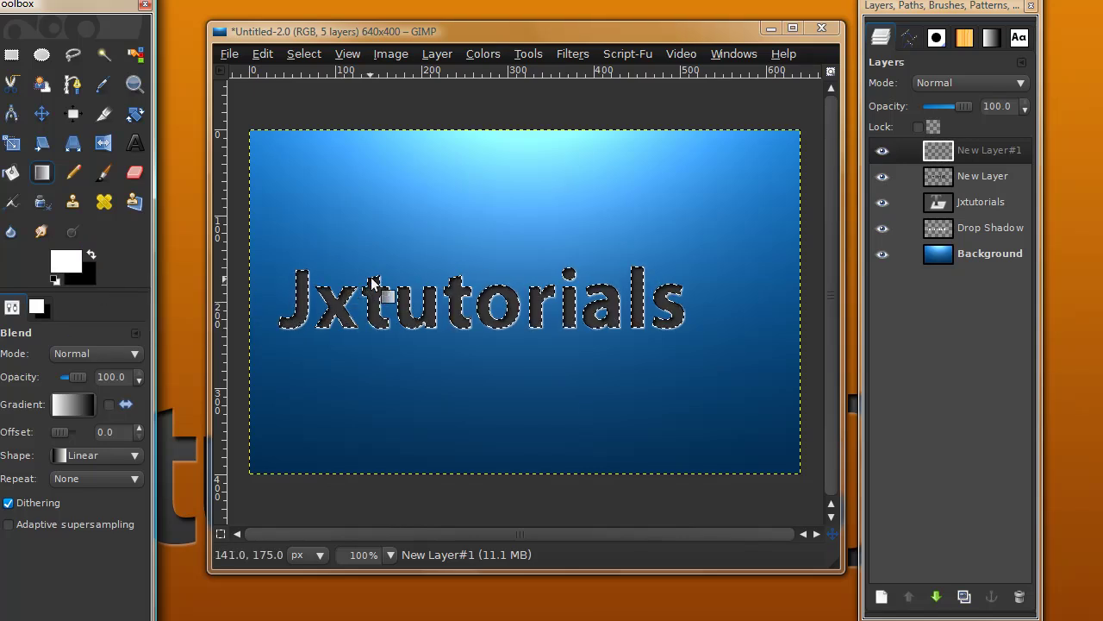
drag(372, 277, 374, 341)
Clear the selection and set New Layer#1 to Soft light mode at 45.8% opacity
click(311, 57)
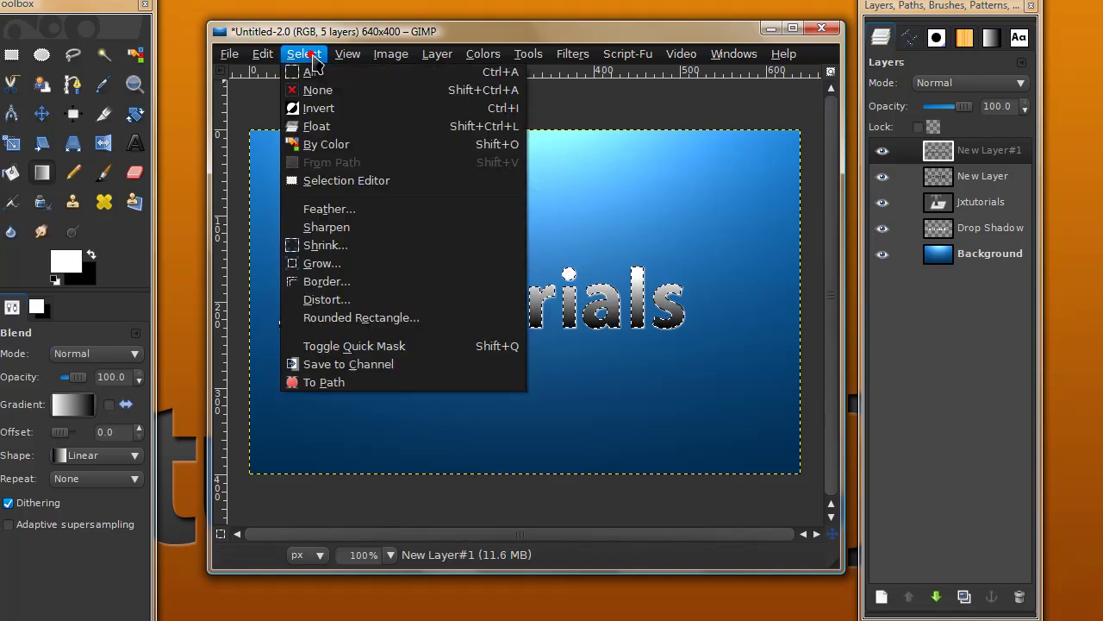
click(311, 90)
click(950, 84)
click(763, 500)
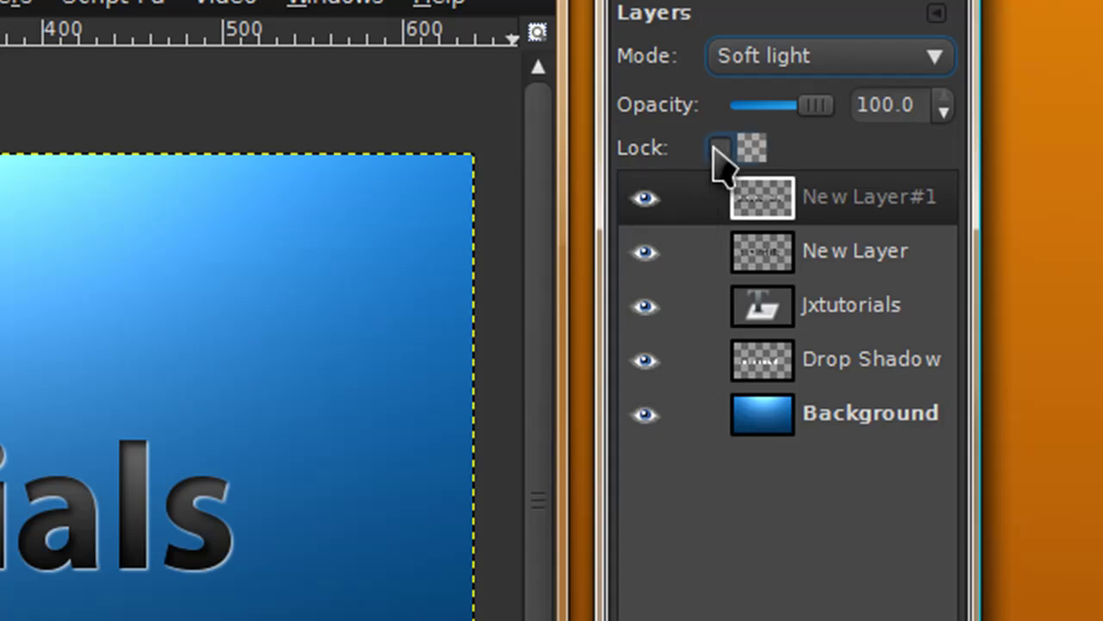
drag(810, 109, 762, 112)
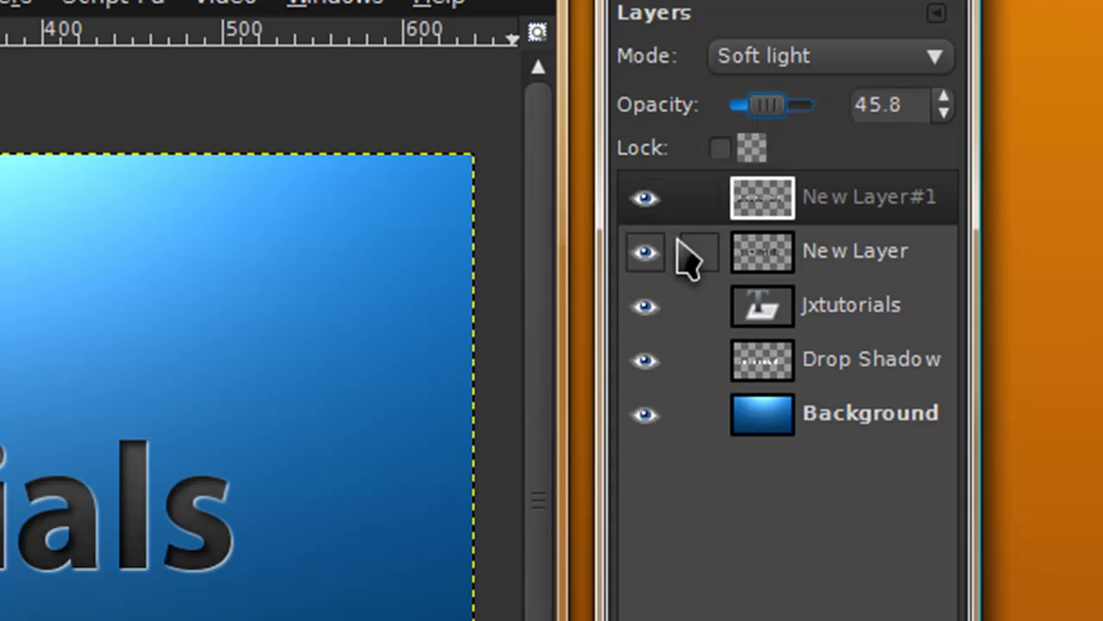
click(660, 216)
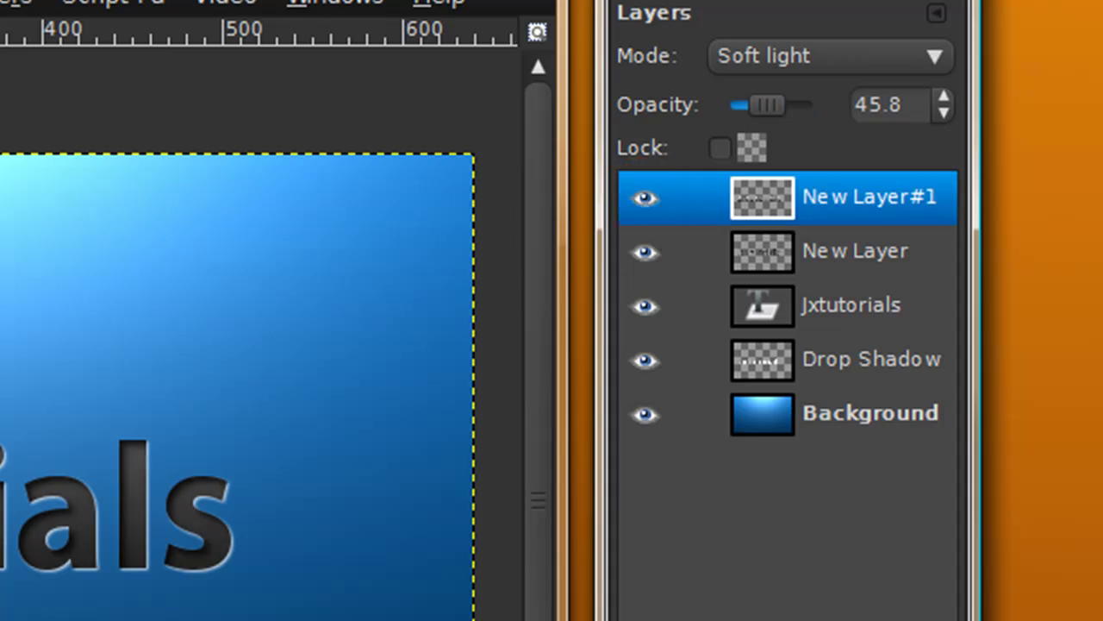